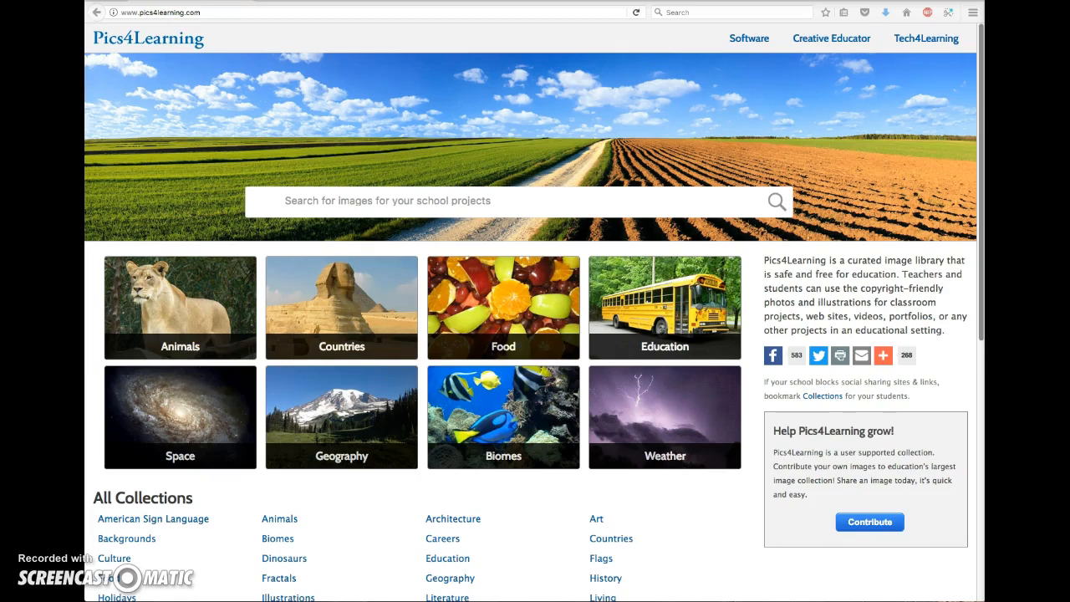
Search the image library for pictures of "iowa"
click(259, 198)
click(319, 203)
text(iowa)
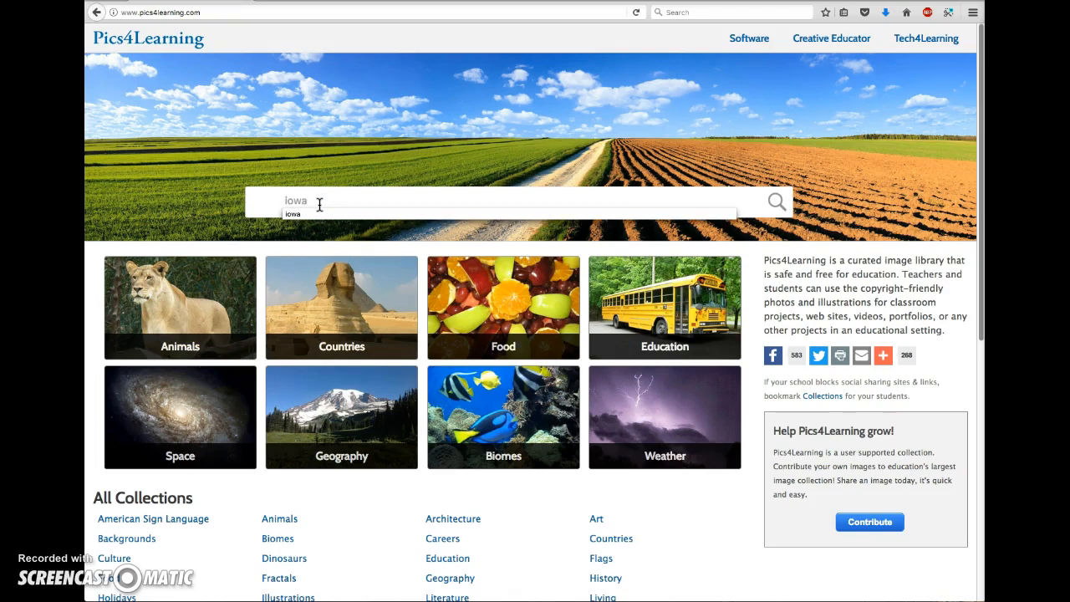
key(Return)
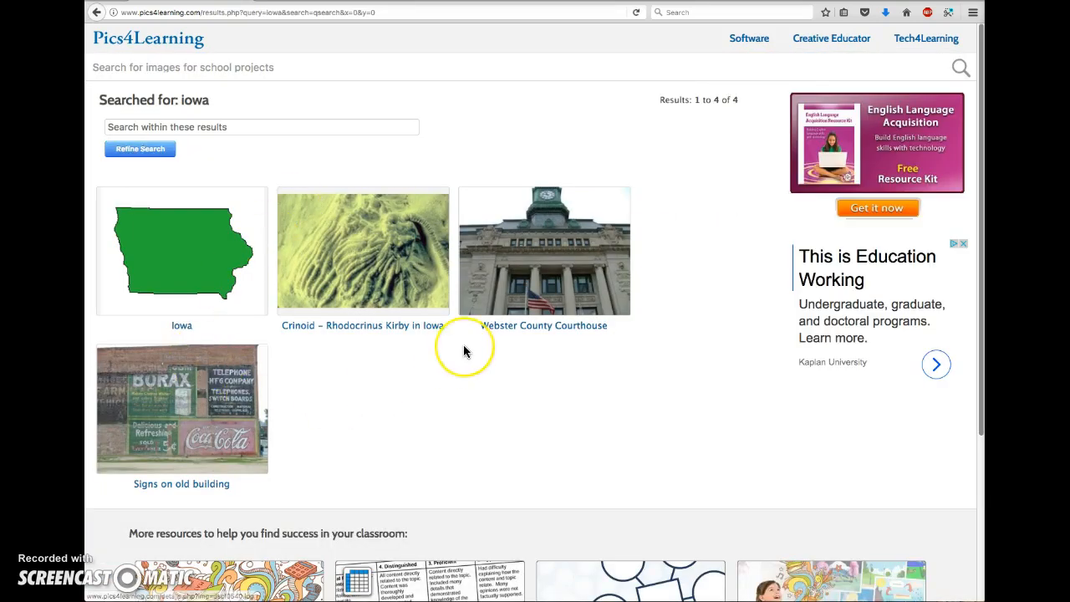
Open the Webster County Courthouse image and download it, choosing to save the file
click(544, 277)
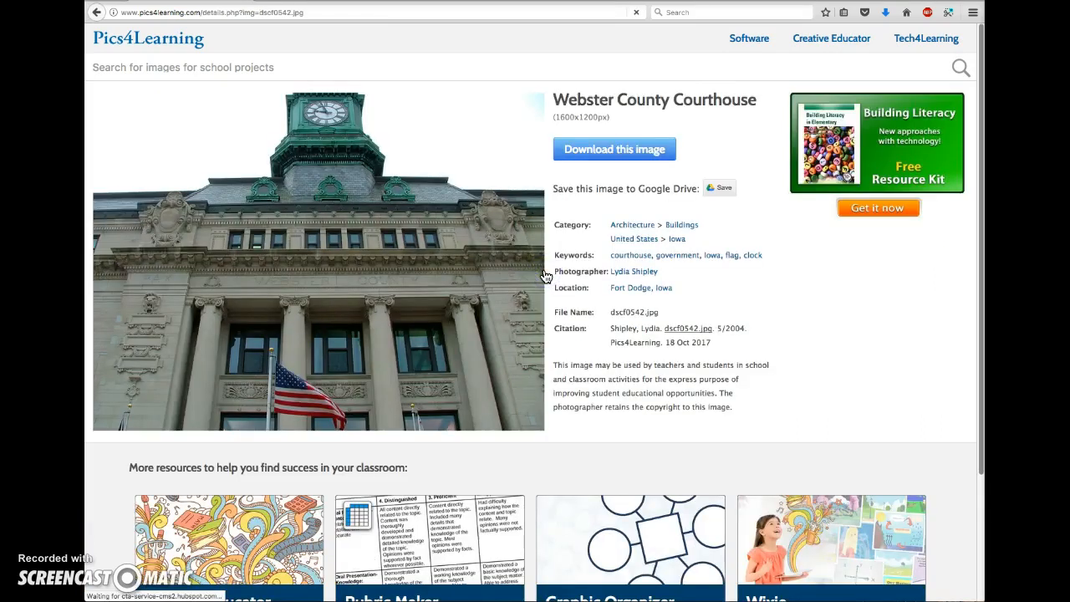
click(415, 365)
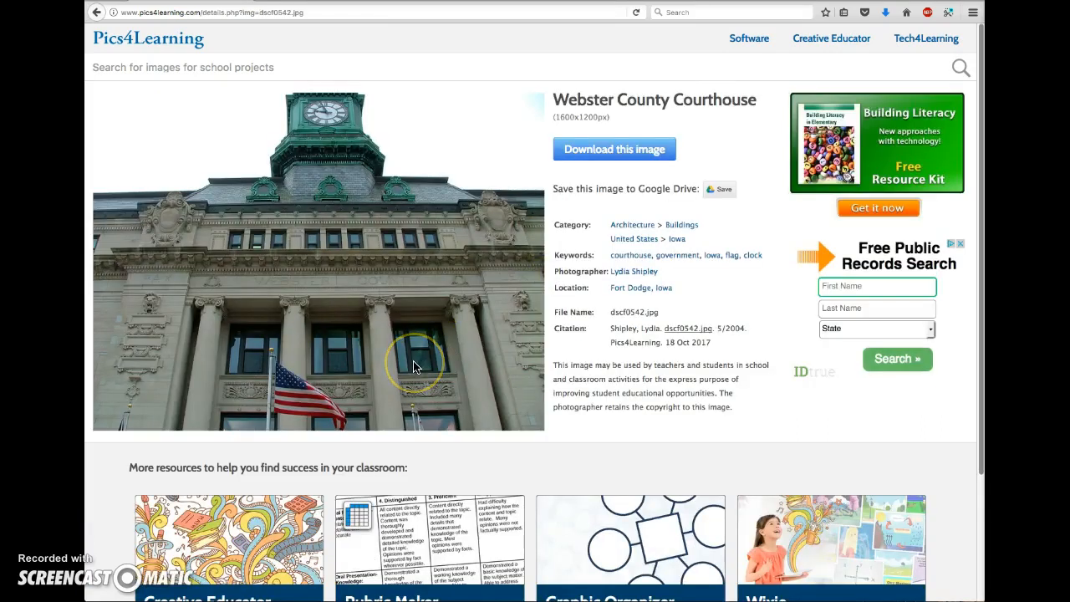
click(573, 151)
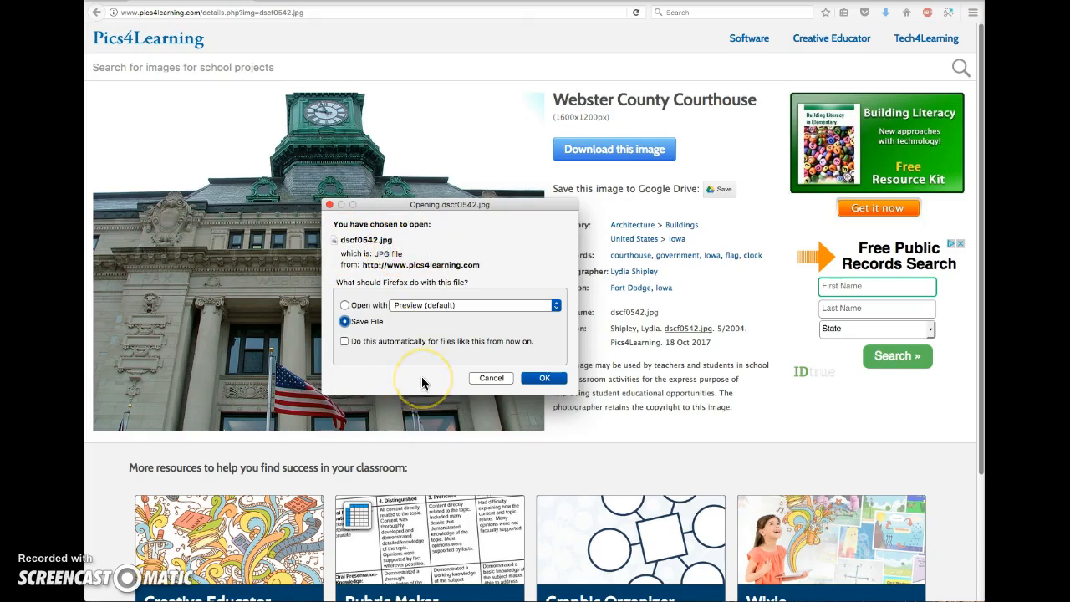
click(545, 380)
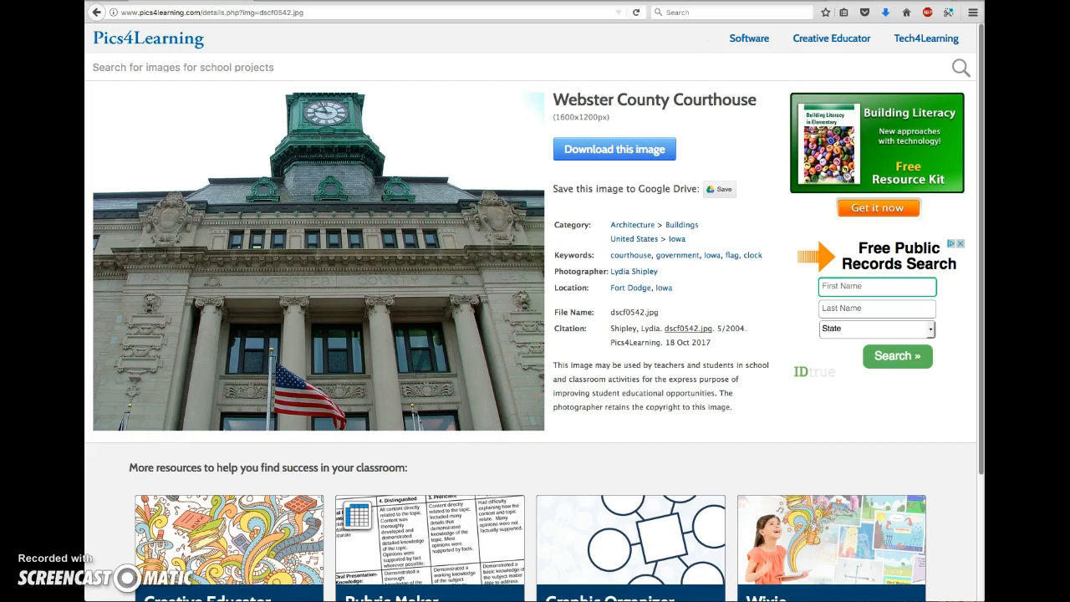
Switch to the Google Sites page being edited and start inserting a Text Box gadget in the image area
key(ctrl+Tab)
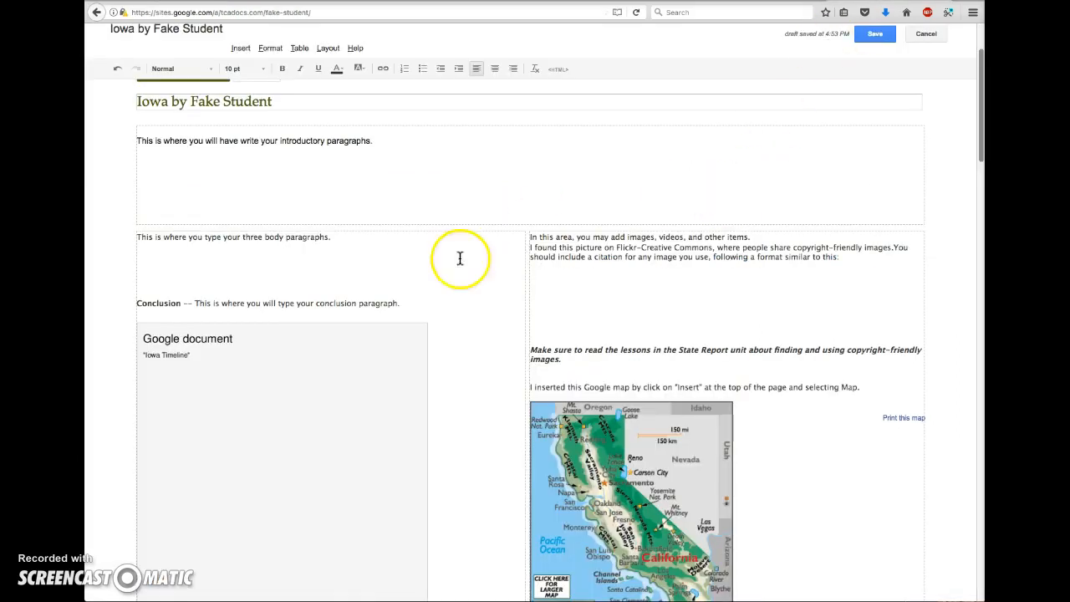
scroll(652, 117, up, 3)
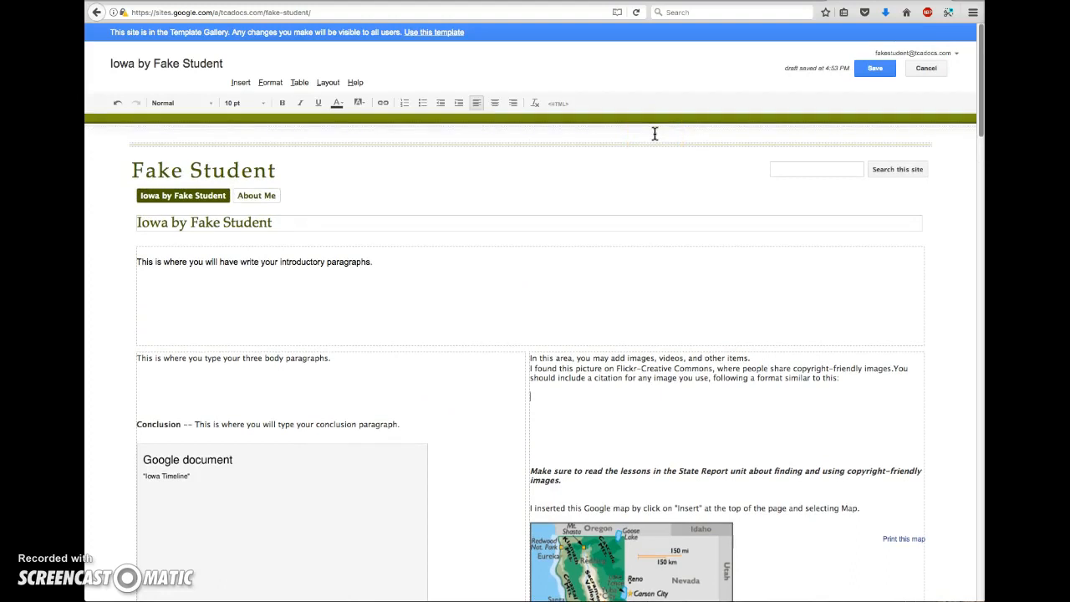
scroll(641, 301, down, 4)
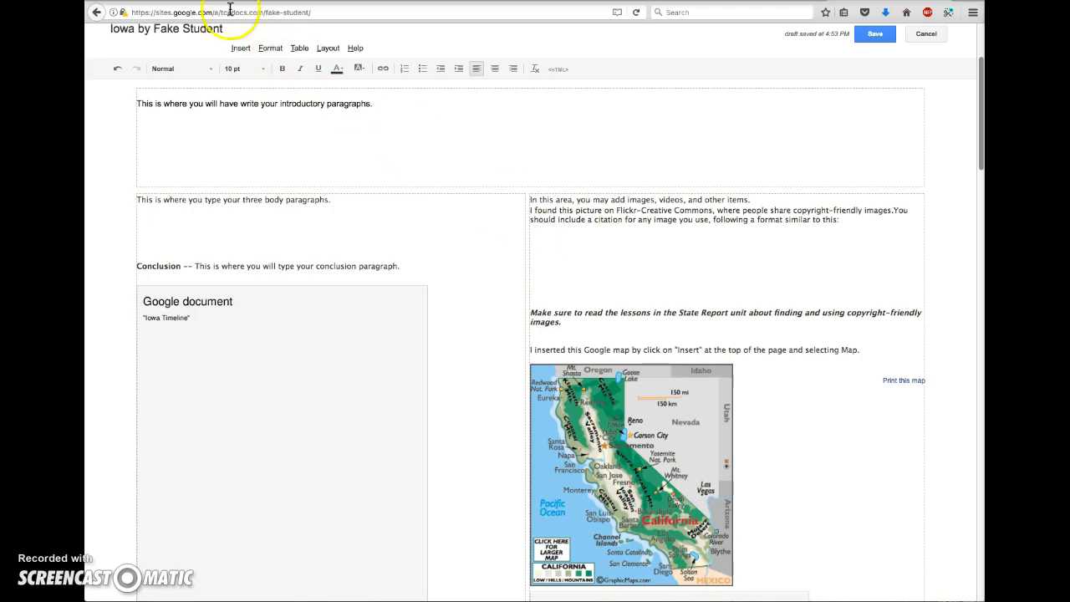
click(242, 49)
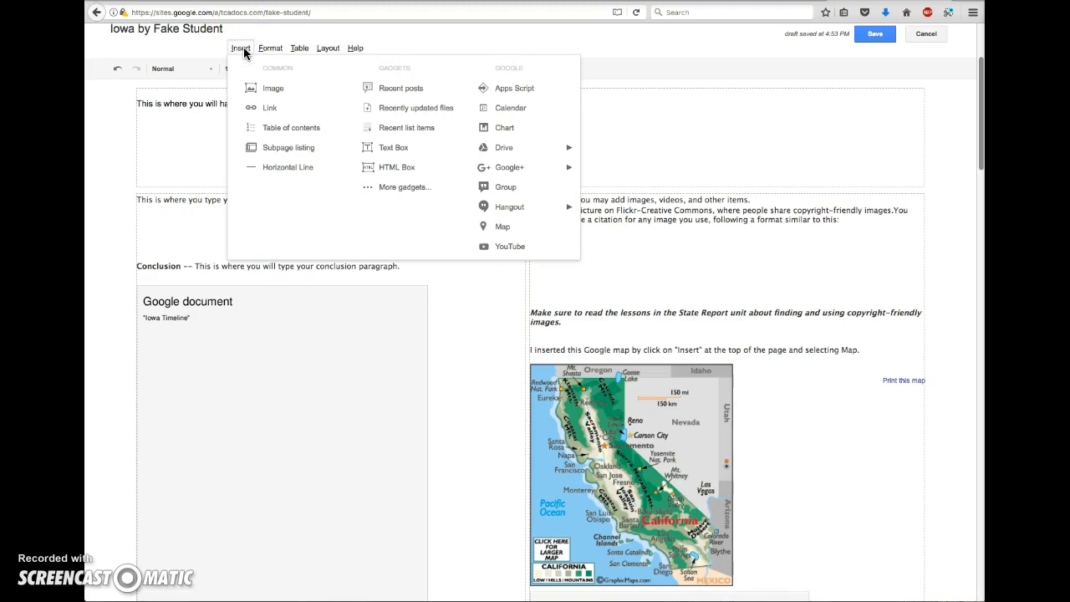
click(249, 92)
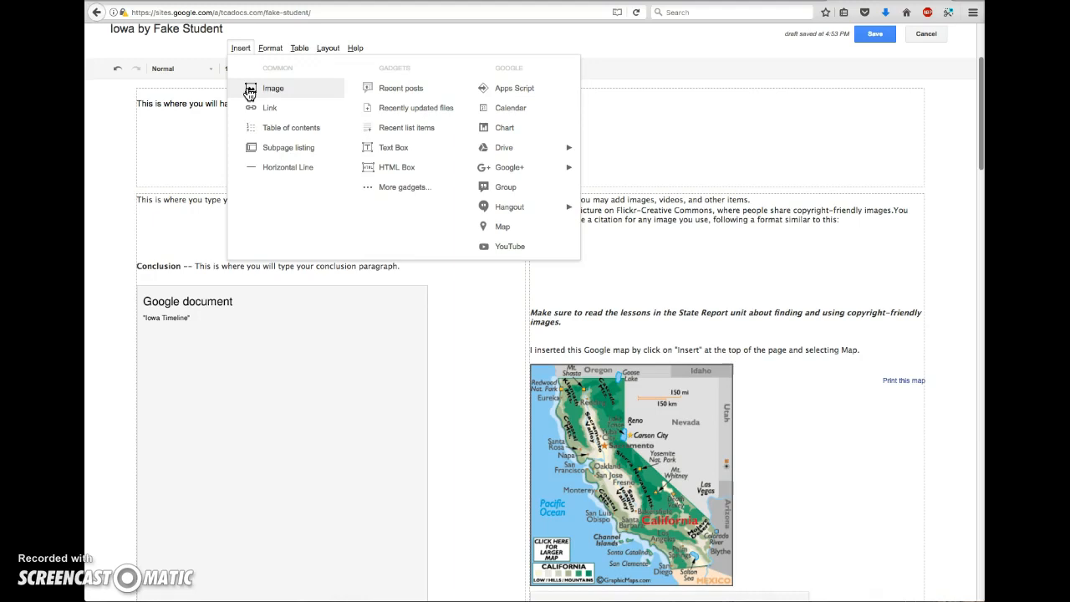
click(400, 153)
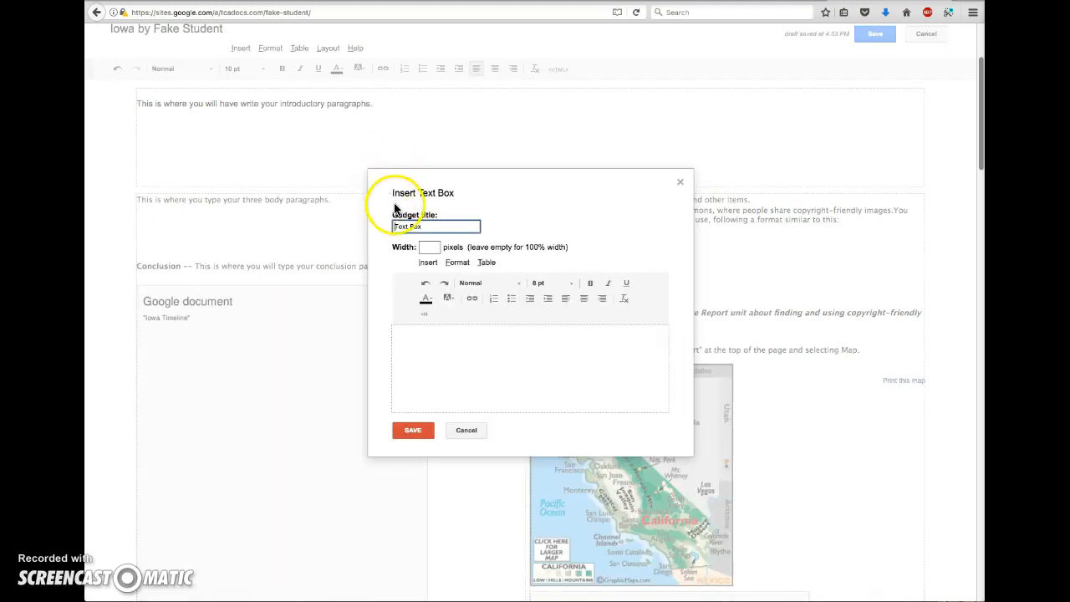
Clear the text box's gadget title and set its width to 400 pixels
click(429, 226)
key(BackSpace)
key(BackSpace)
key(BackSpace)
key(BackSpace)
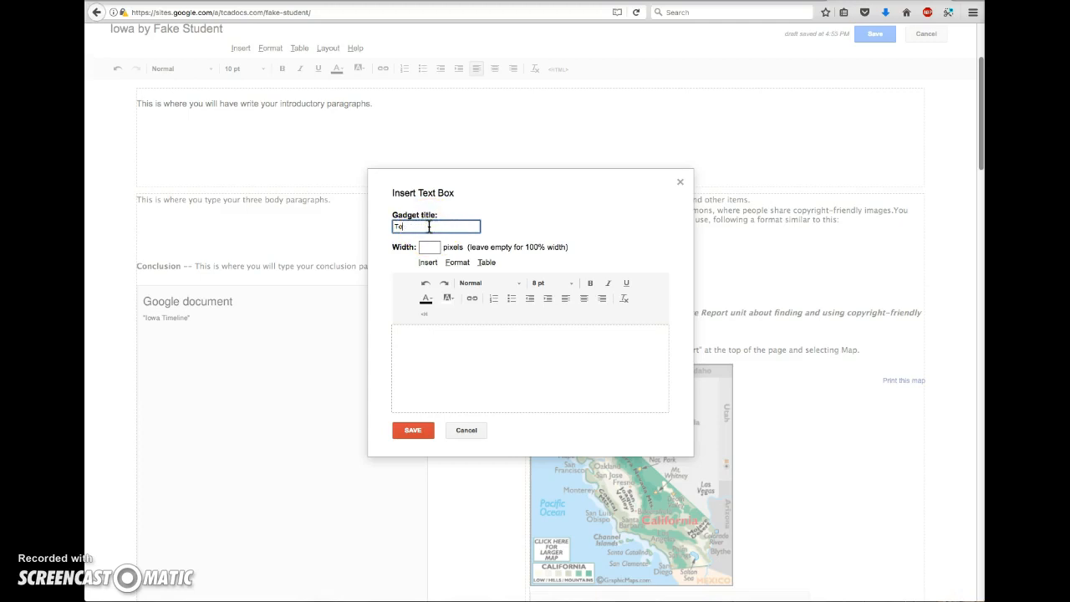
click(428, 247)
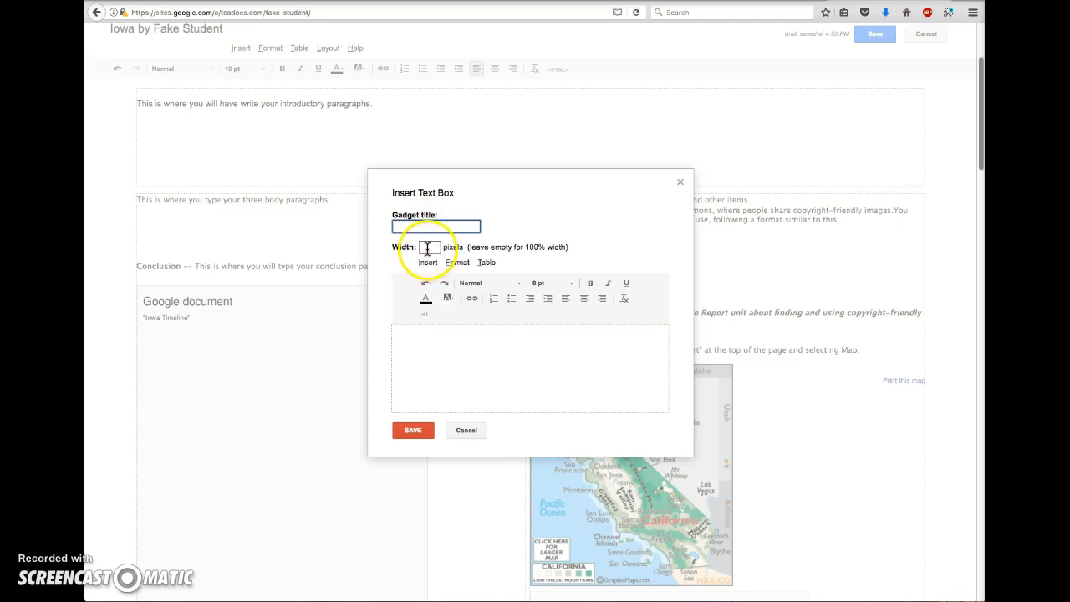
text(400)
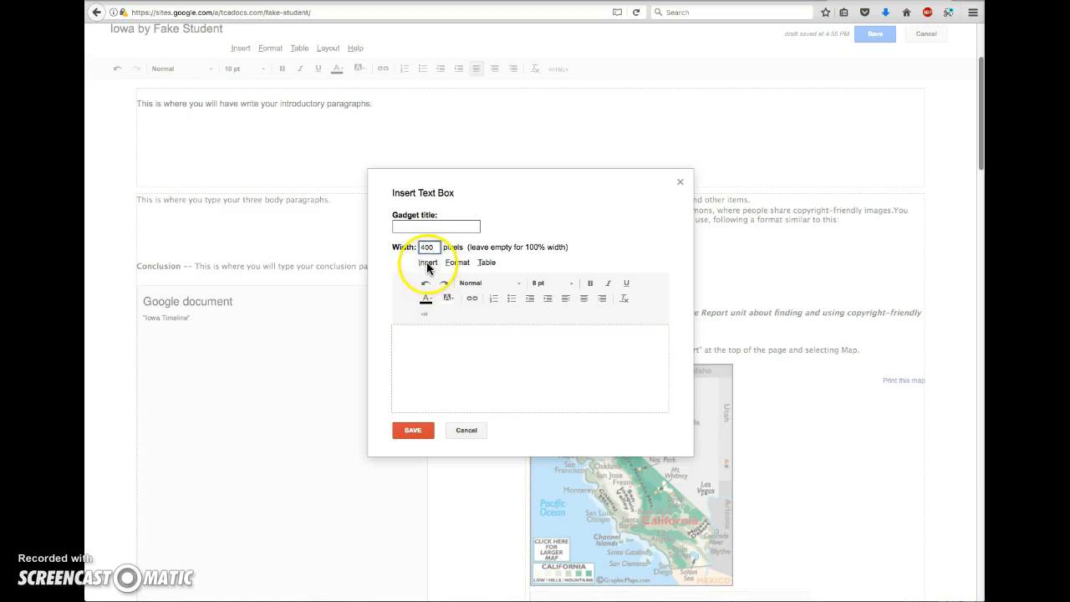
Start uploading an image for the text box and select dscf0542.jpg in the Downloads folder
click(427, 264)
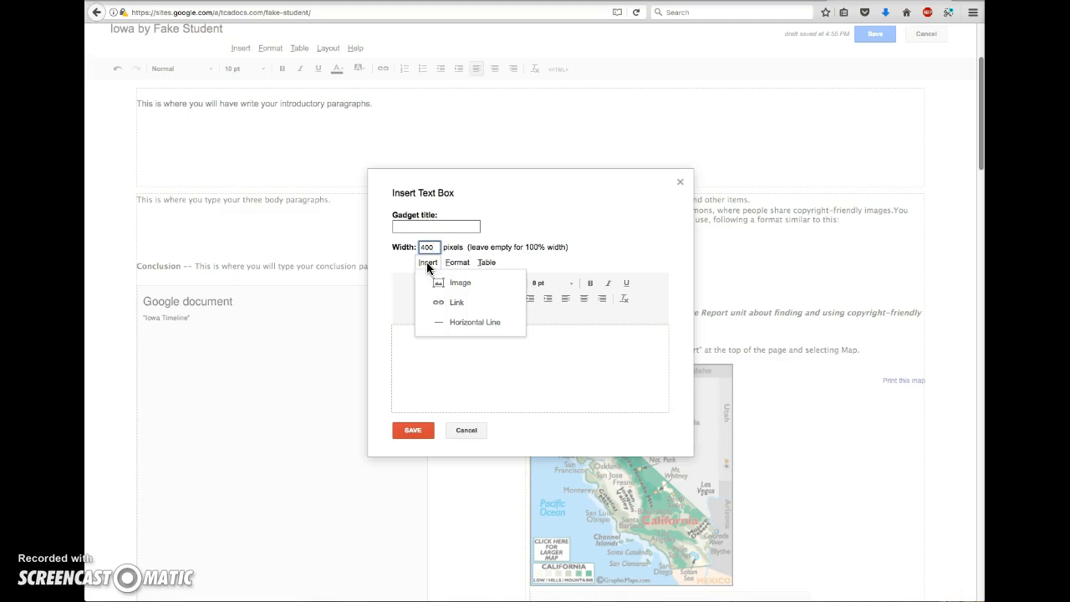
click(456, 283)
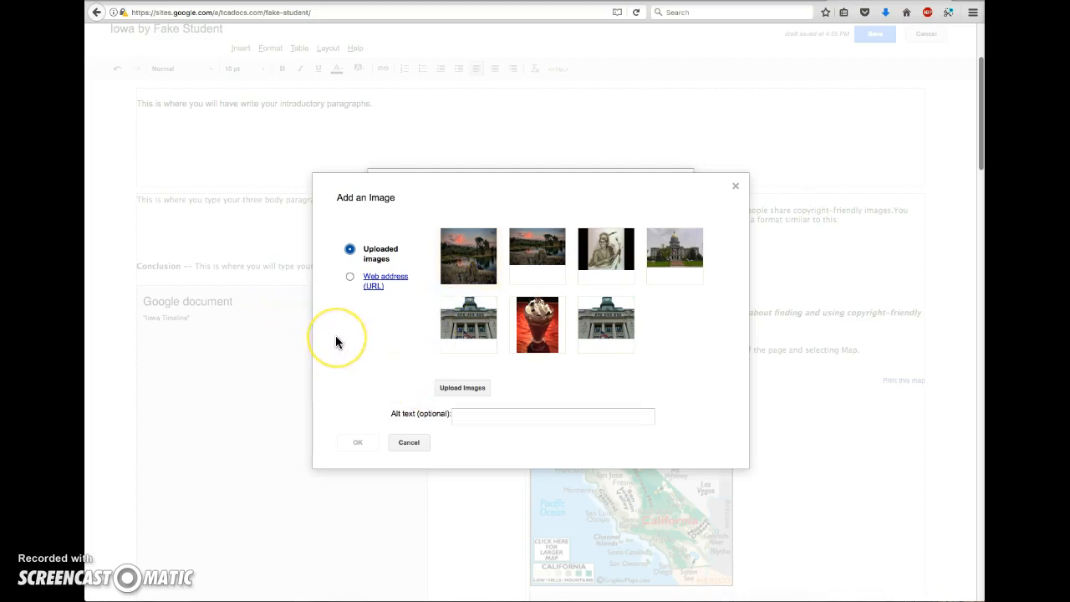
click(461, 388)
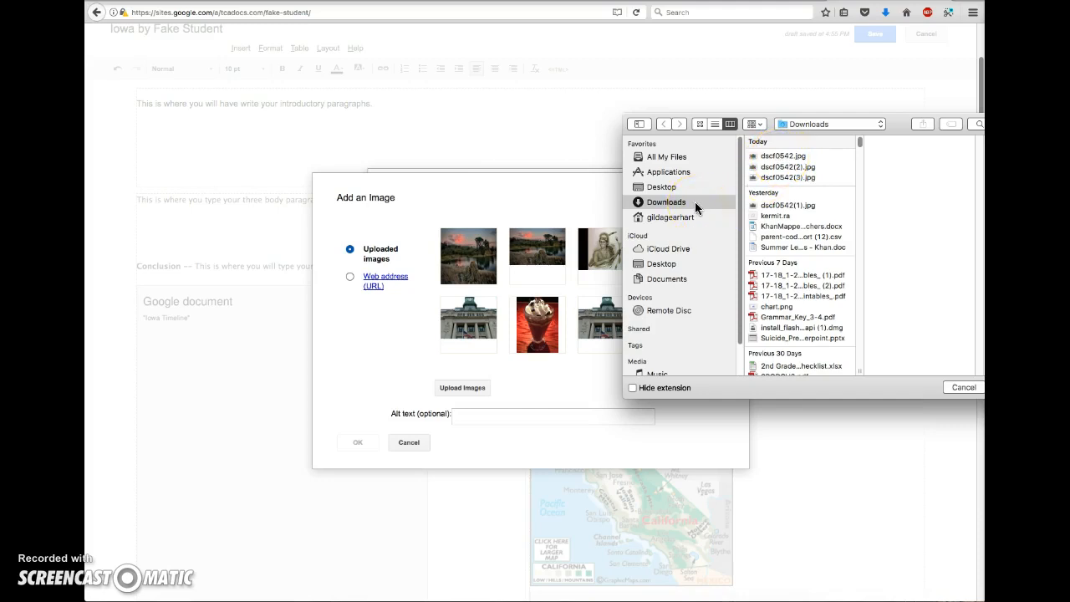
click(792, 157)
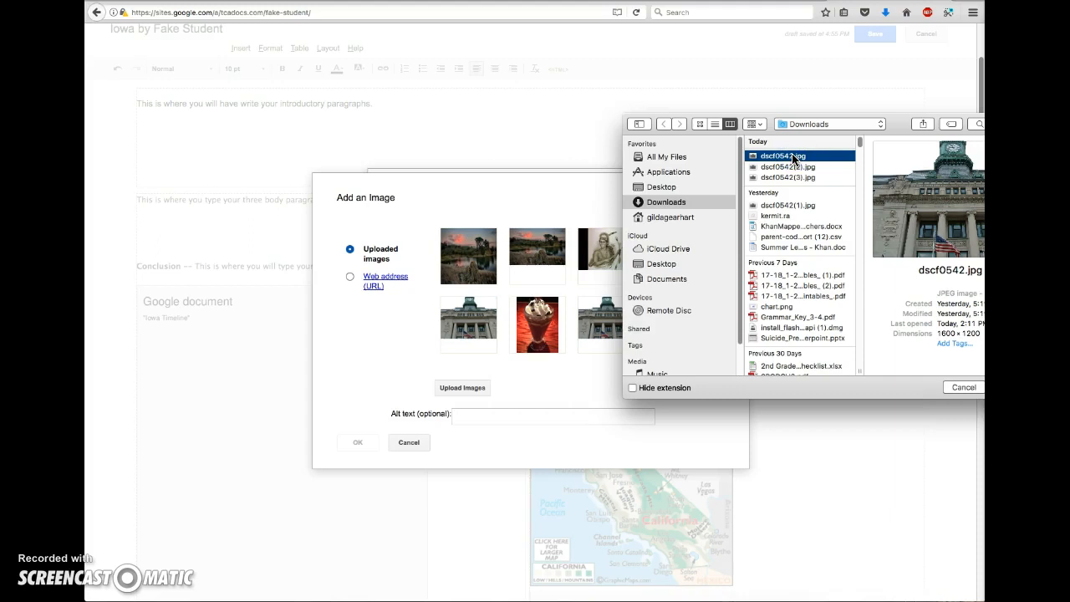
Go to the Desktop folder and search the whole Mac for the downloaded image file
click(655, 187)
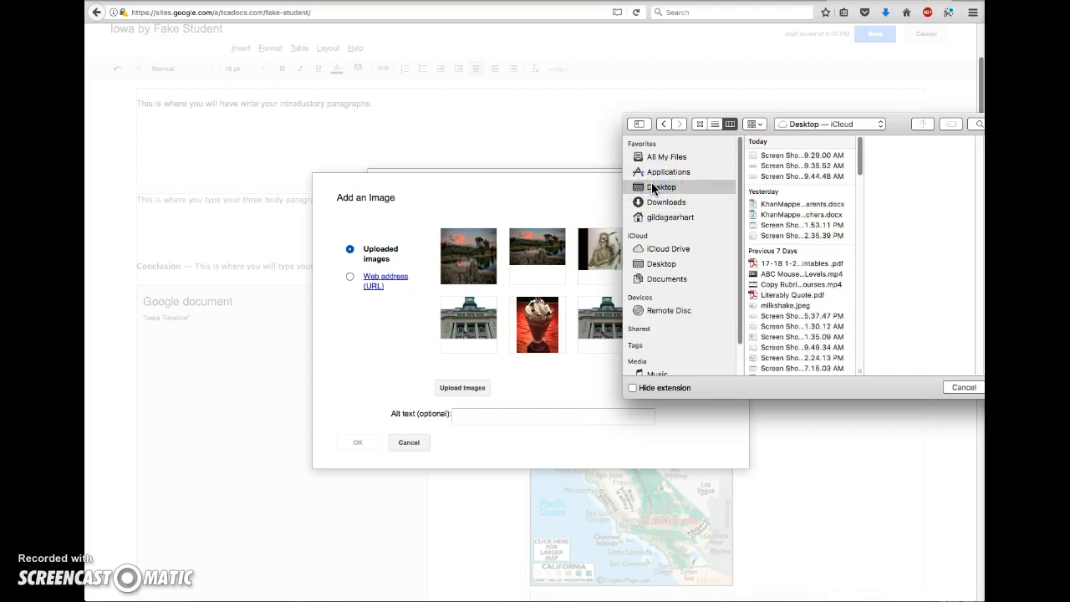
click(980, 124)
text(iowa)
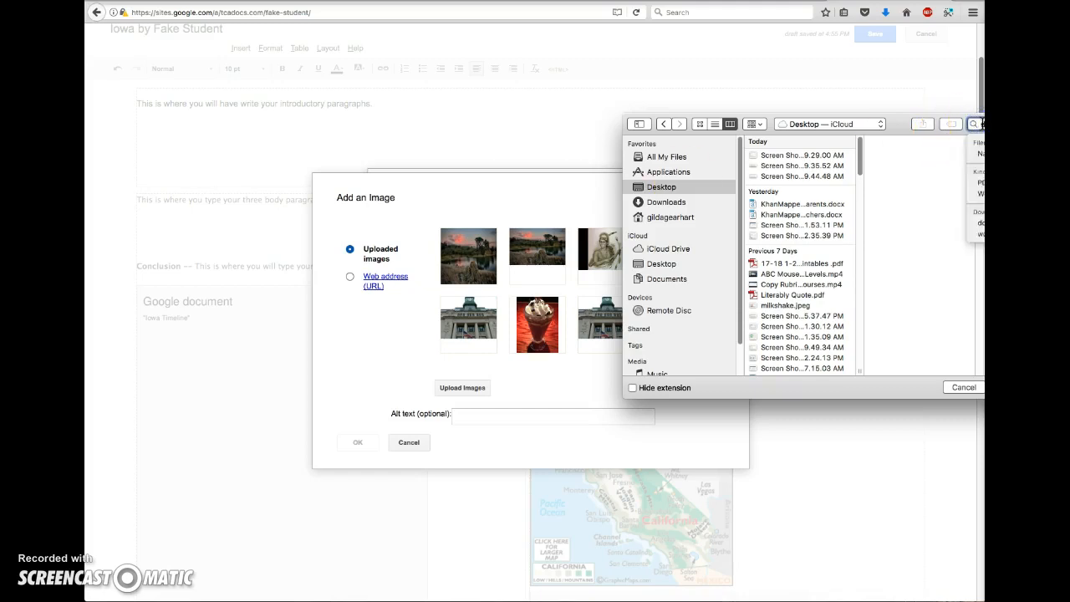
click(800, 145)
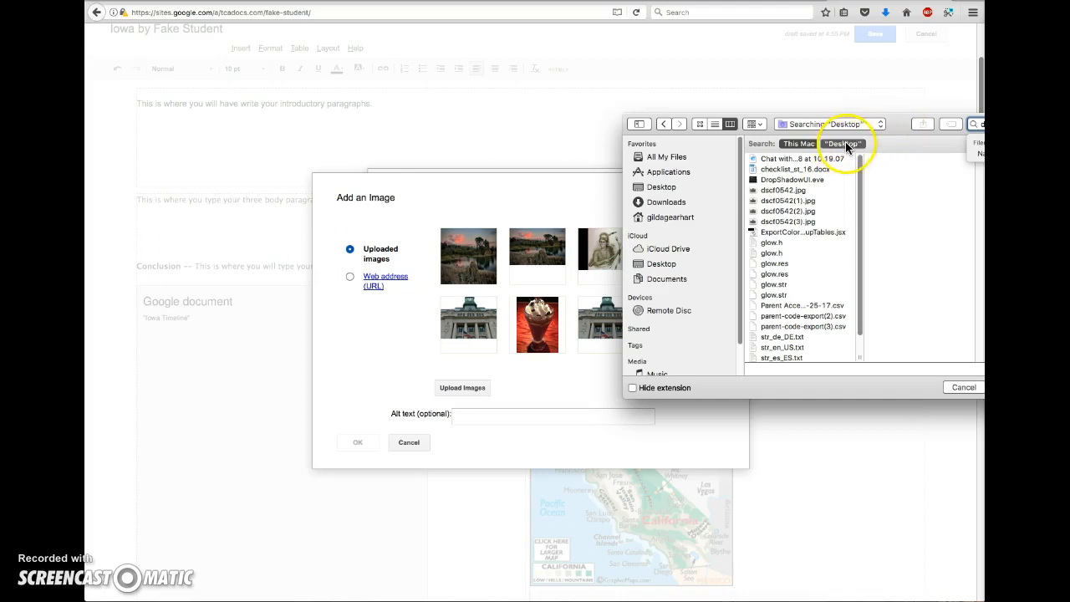
Upload dscf0542.jpg from the search results and insert it into the text box
click(776, 192)
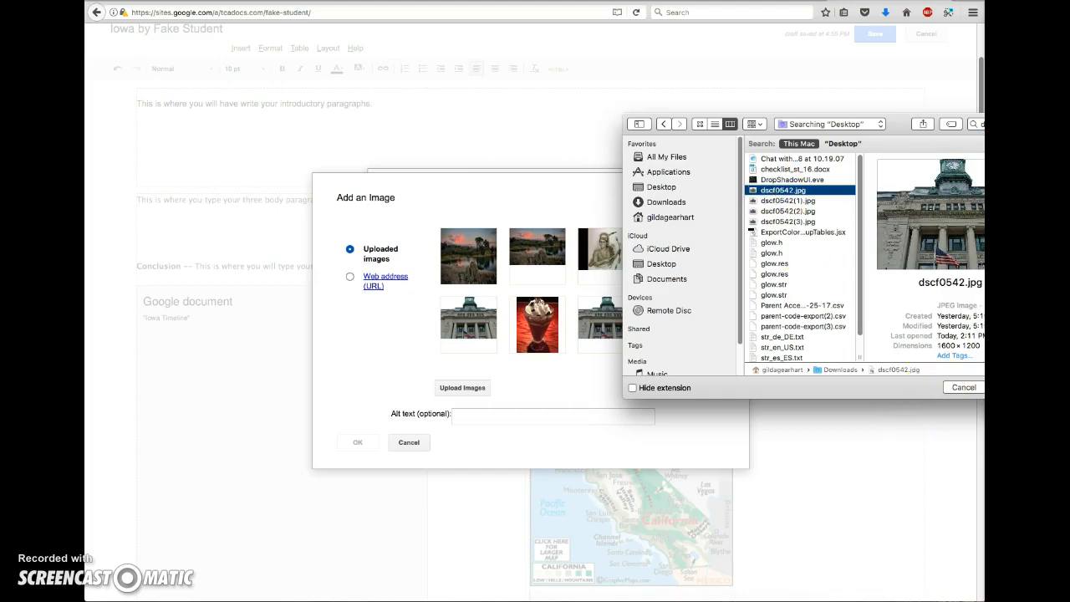
click(1013, 388)
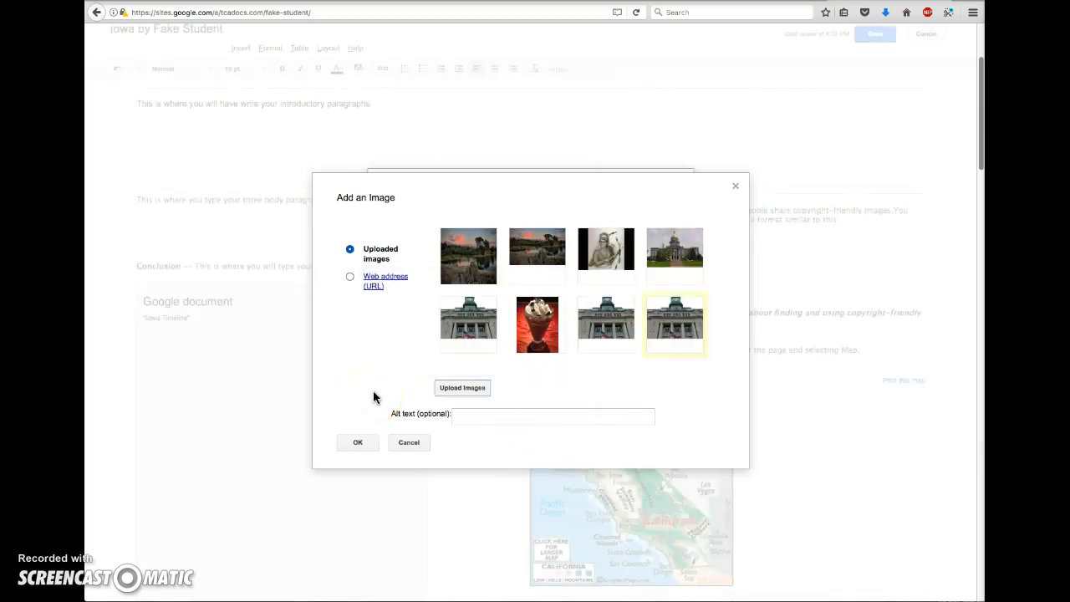
scroll(373, 397, down, 1)
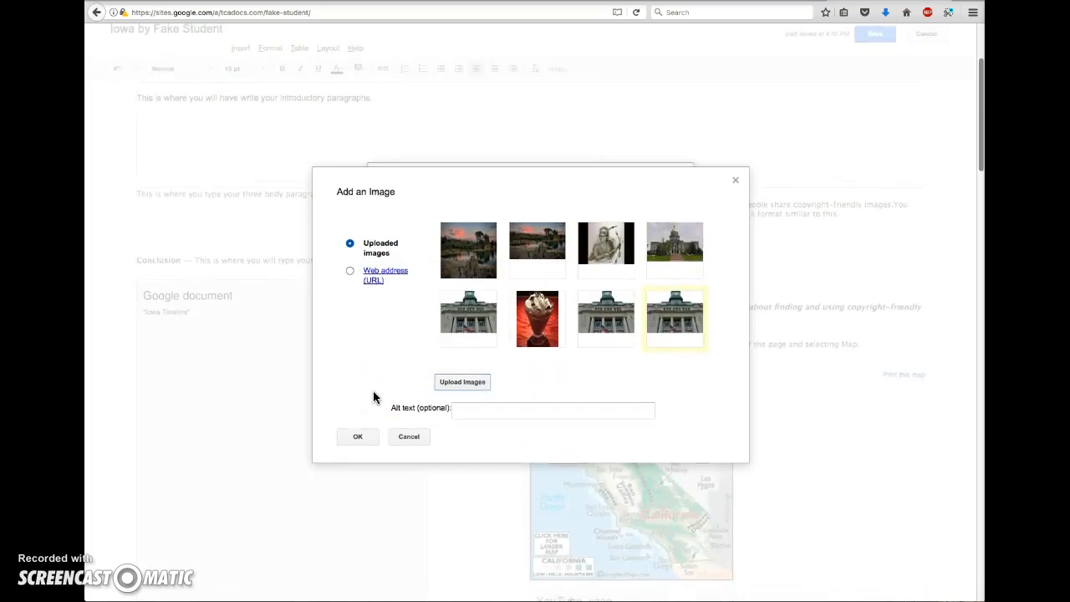
click(357, 426)
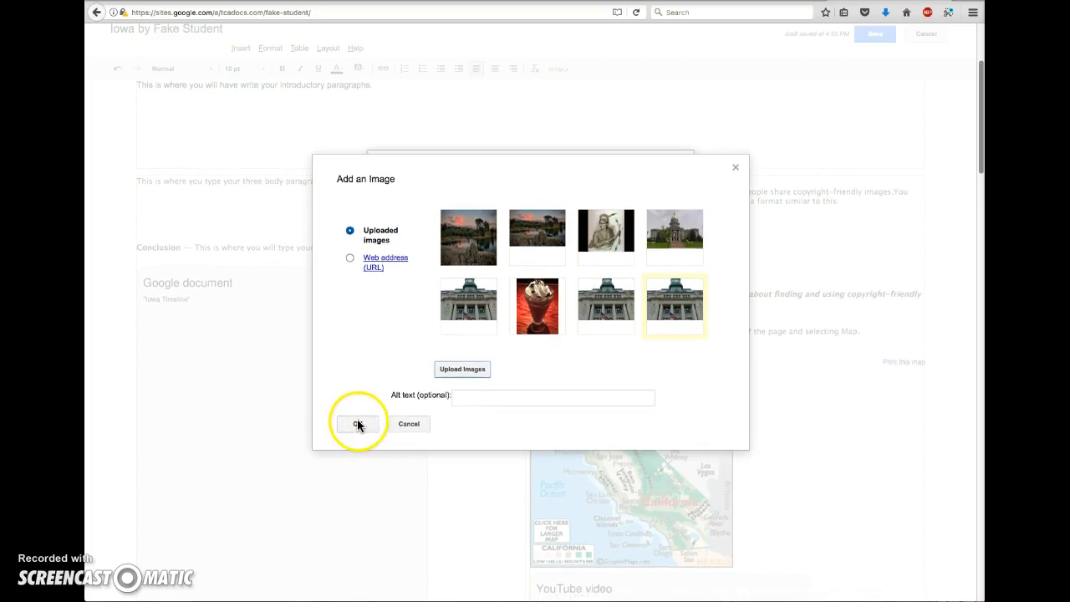
Select the courthouse image in the text box and resize it, trying medium before choosing small
click(439, 350)
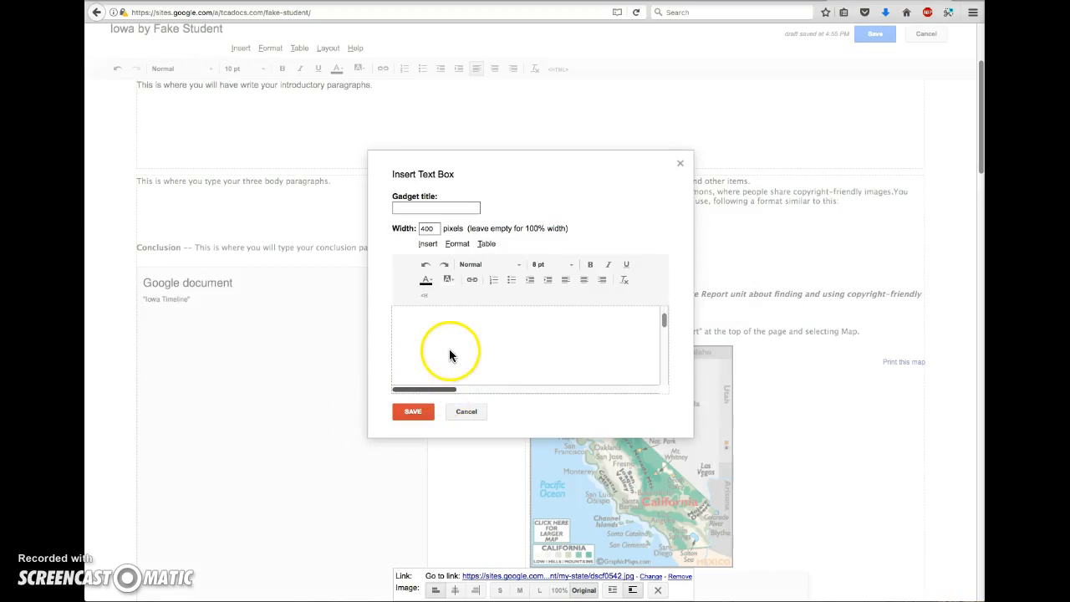
scroll(474, 337, down, 5)
click(547, 351)
drag(530, 350, 418, 348)
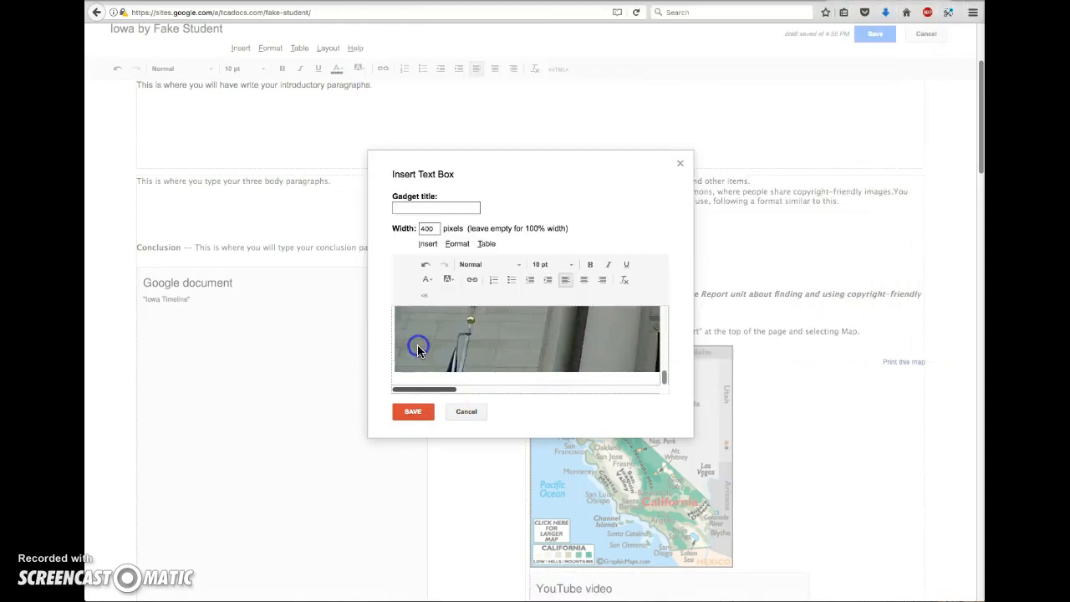
scroll(454, 346, down, 3)
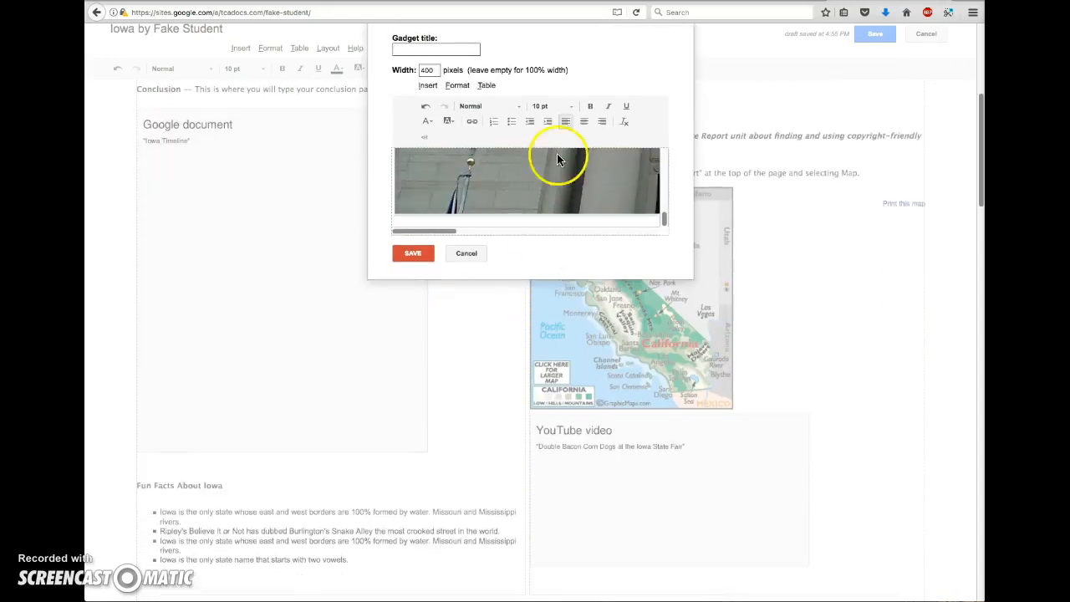
click(531, 186)
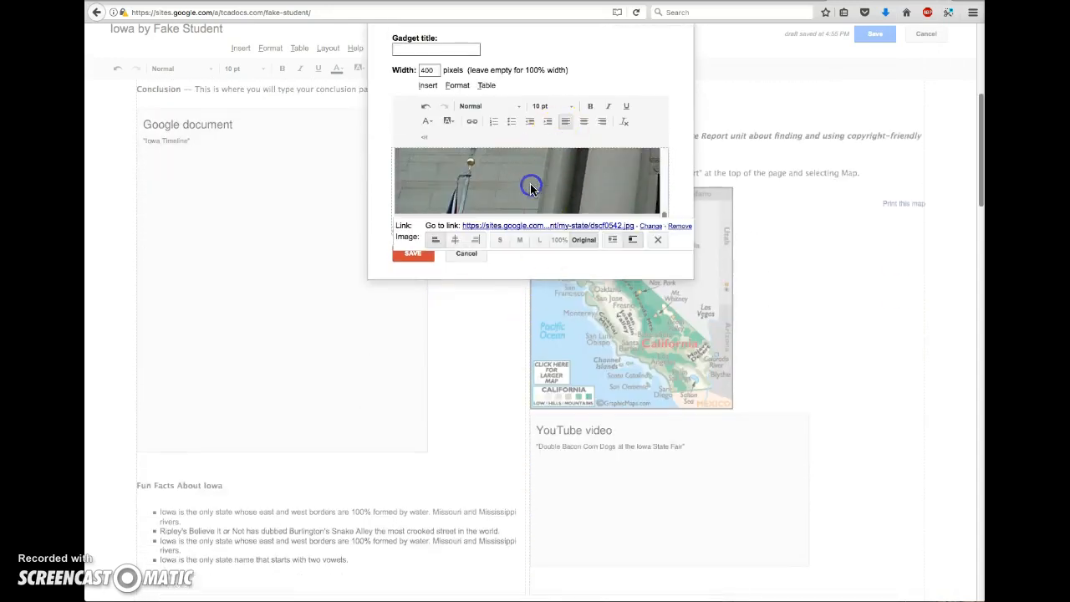
click(500, 243)
click(521, 249)
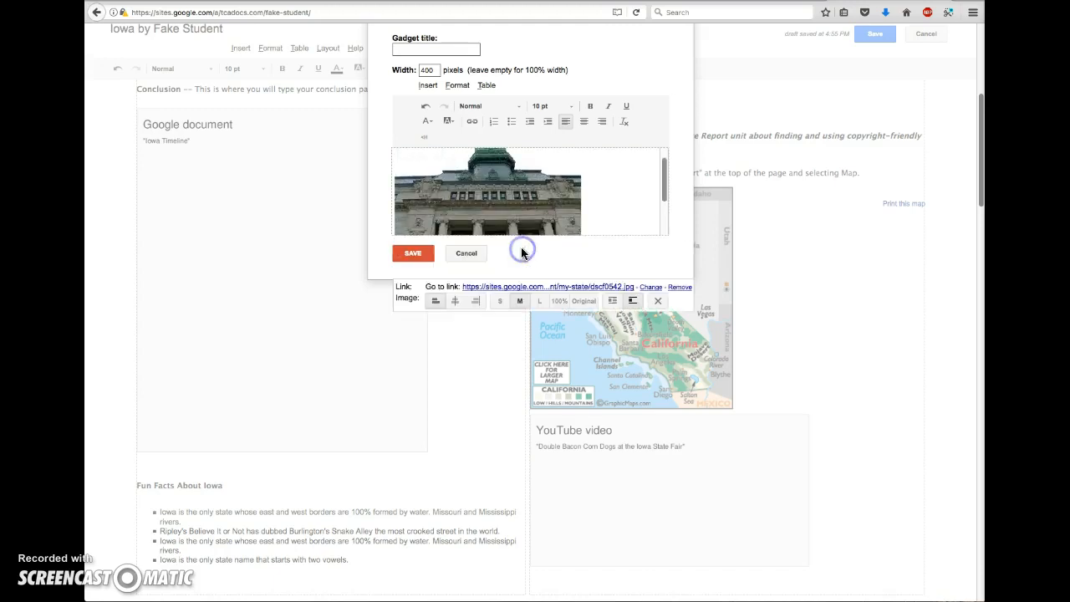
click(499, 302)
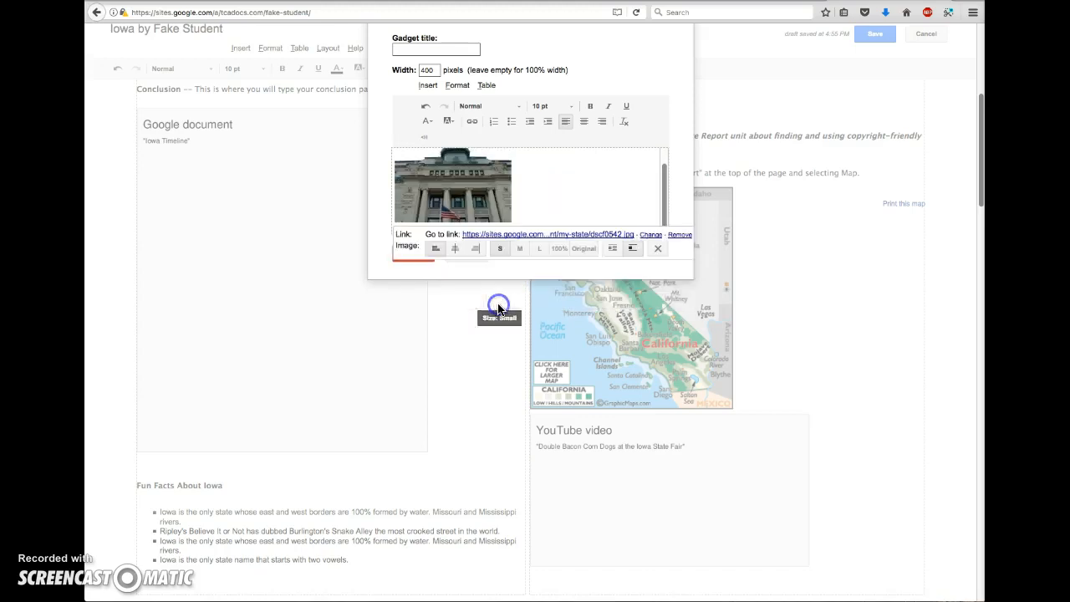
Center the courthouse image in the text box and place the text cursor below it
click(456, 249)
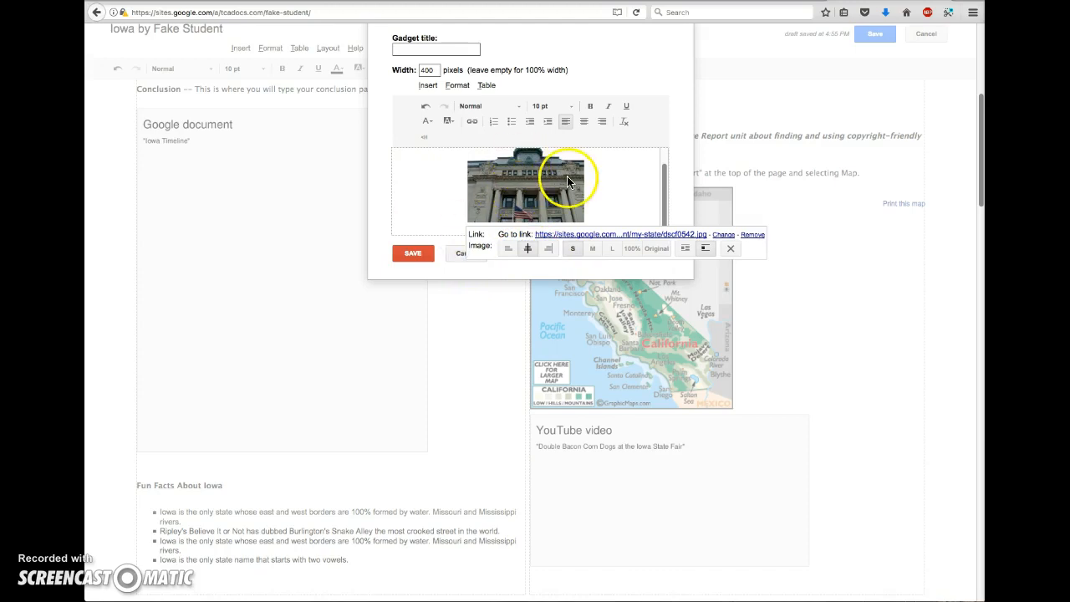
click(600, 206)
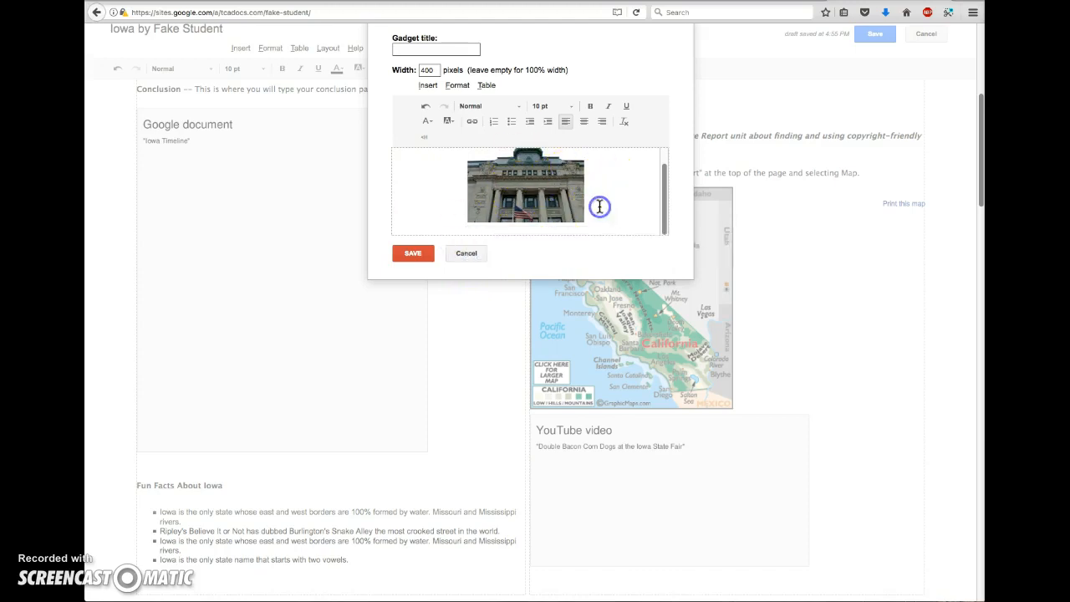
click(583, 230)
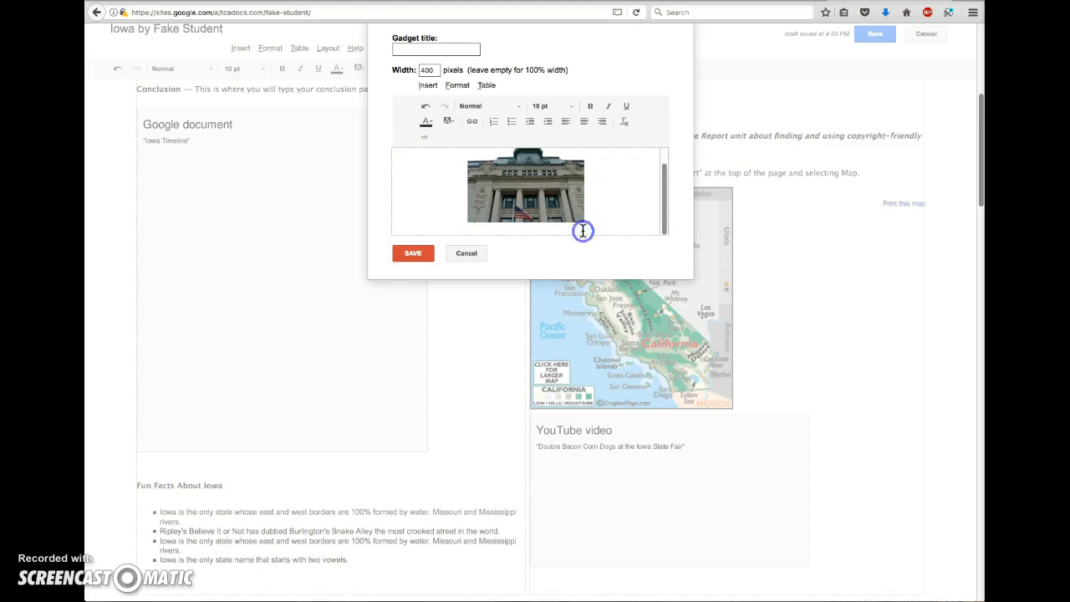
Add a centered caption below the courthouse image crediting its photographer on Pics4Learning.com, checking the name against the image's source page
click(553, 229)
click(155, 600)
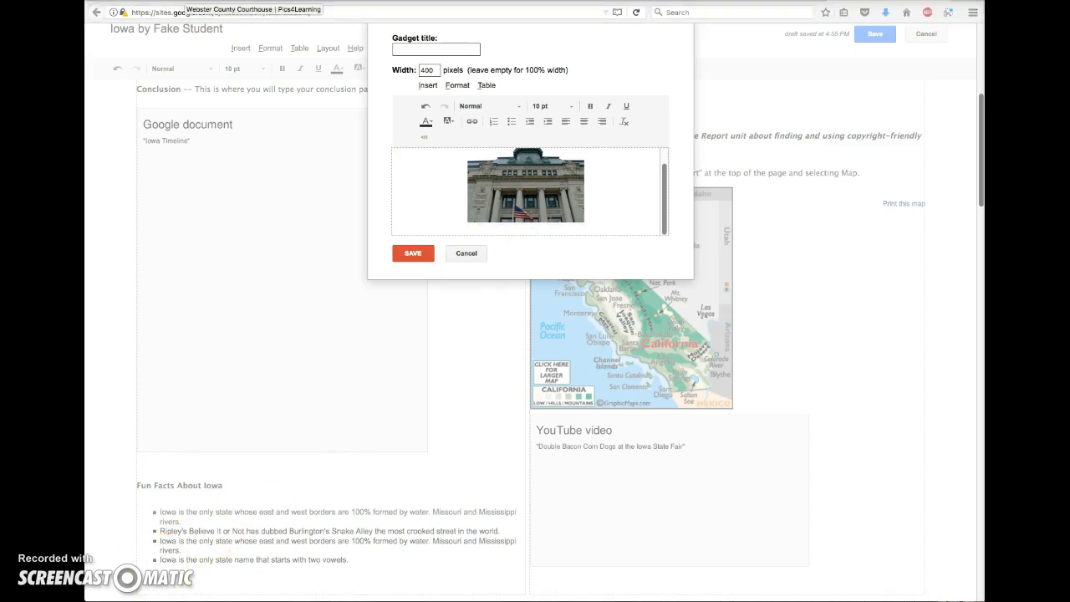
click(184, 0)
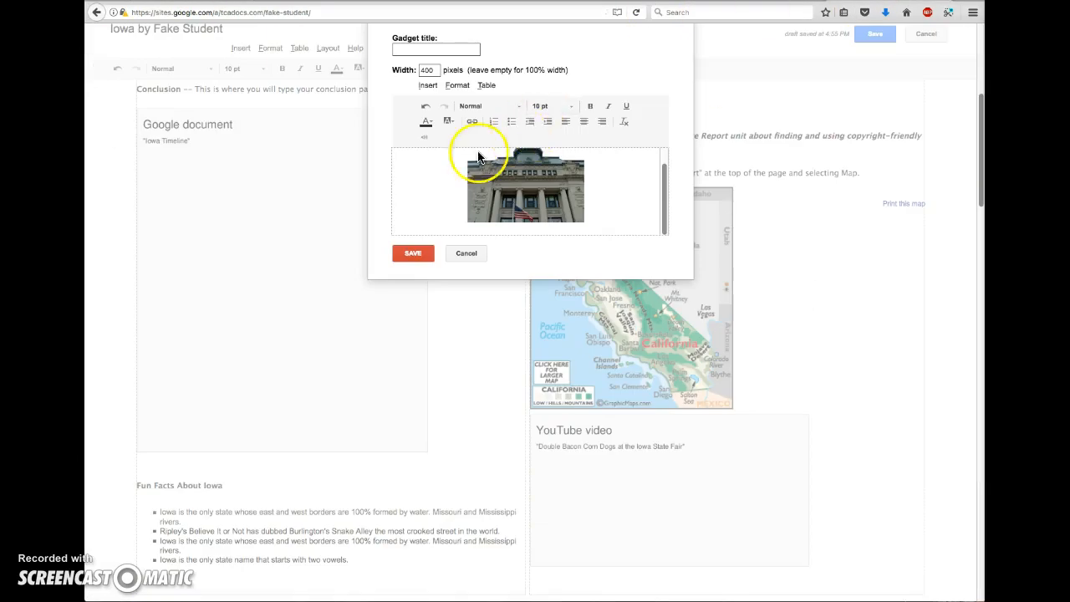
click(401, 227)
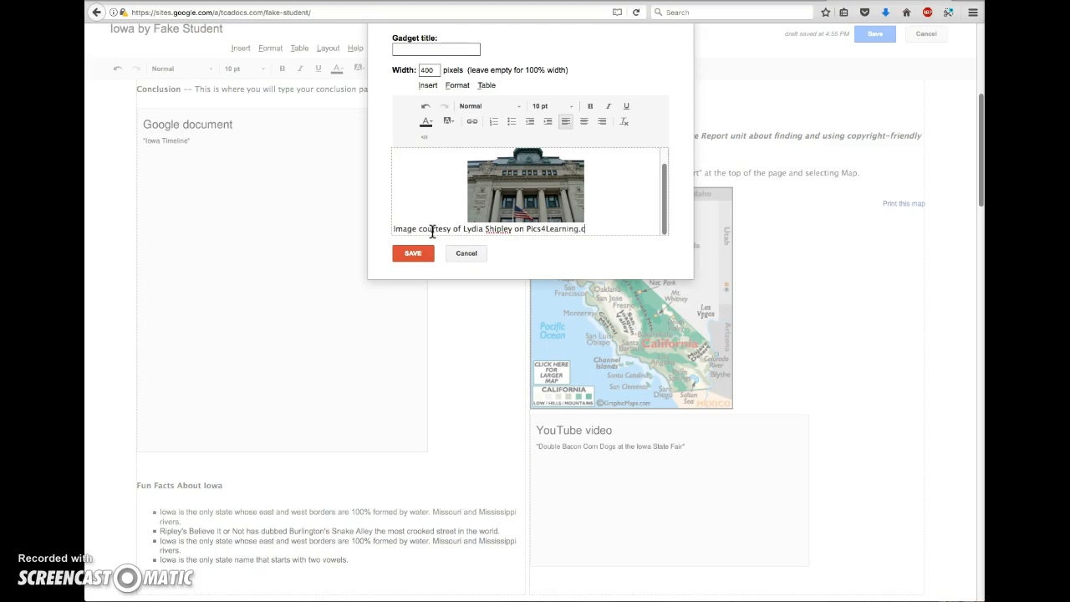
click(483, 229)
click(584, 122)
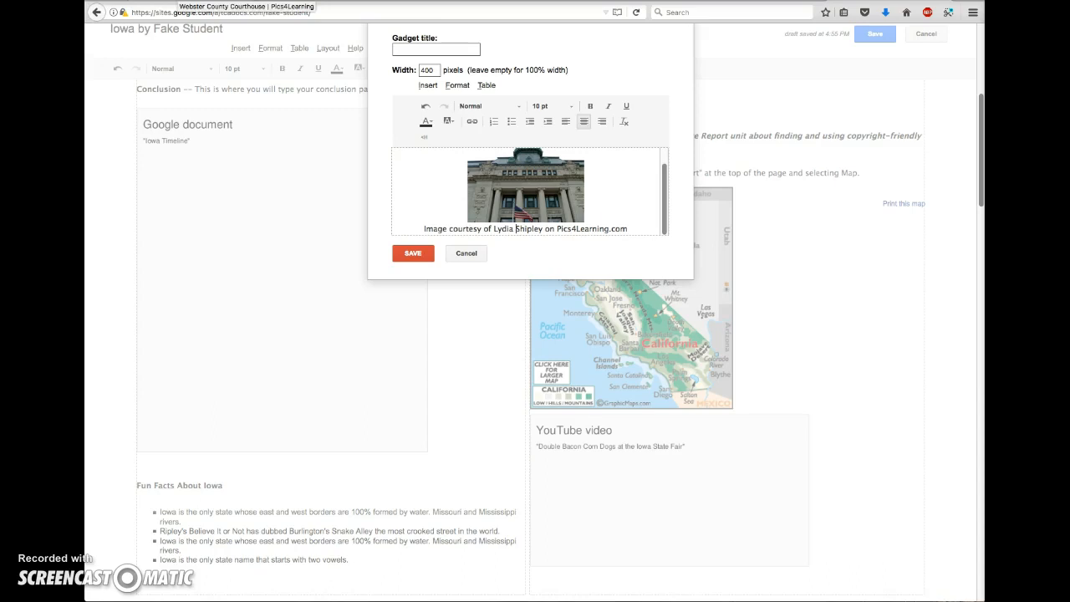
click(178, 0)
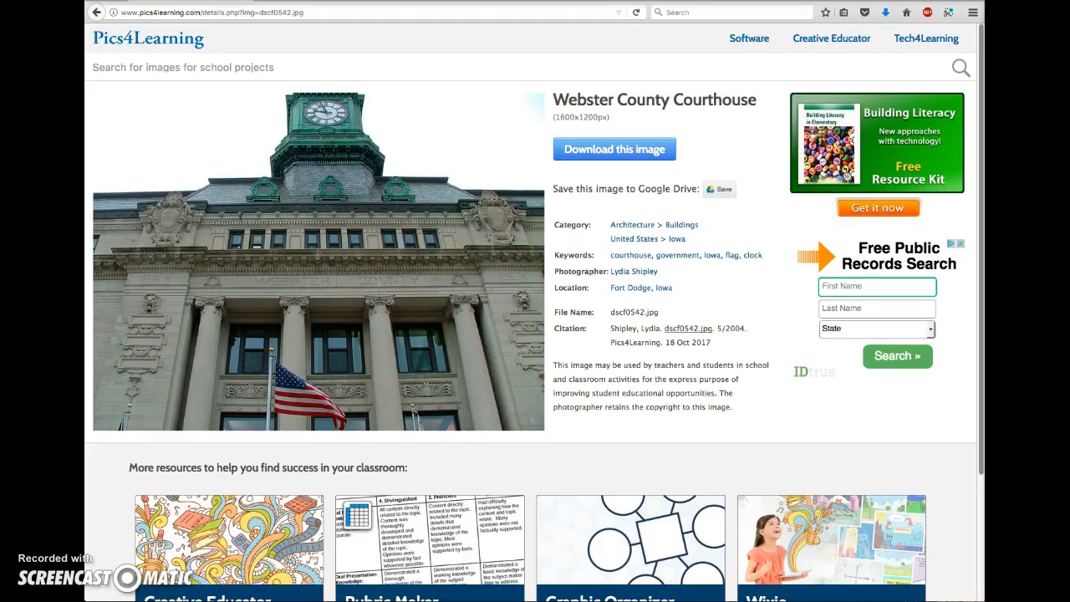
key(ctrl+Tab)
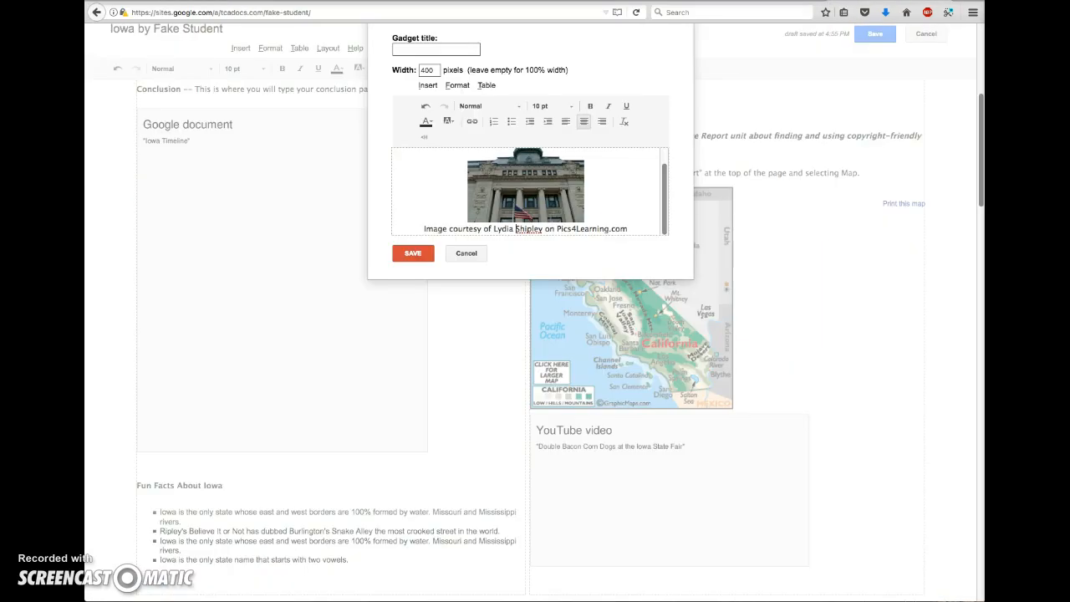
Save the text box with the captioned courthouse image and save the Iowa page
click(407, 253)
scroll(703, 252, up, 3)
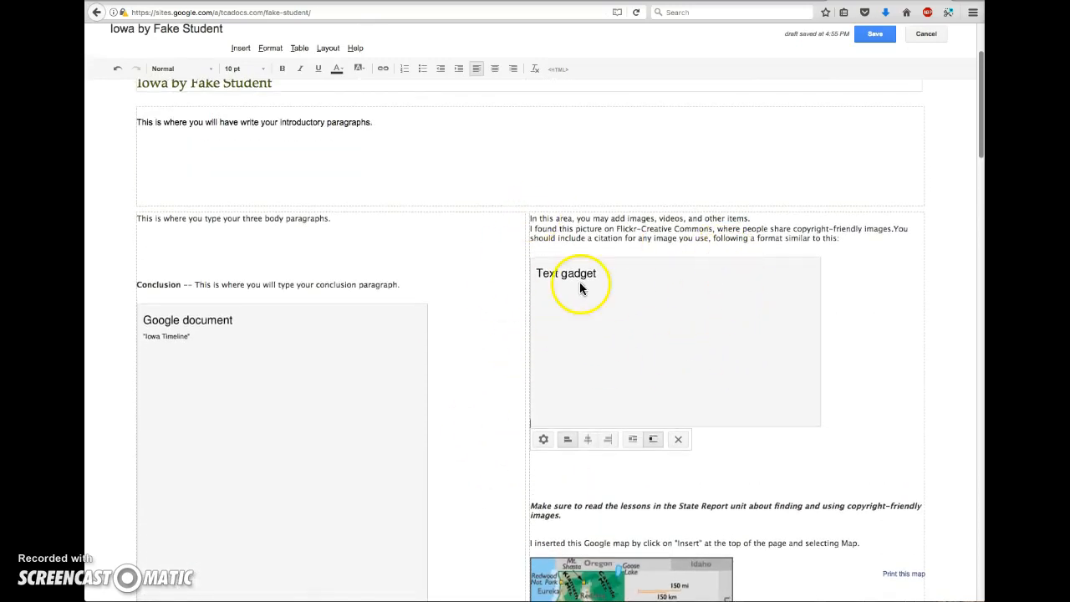
scroll(595, 348, up, 2)
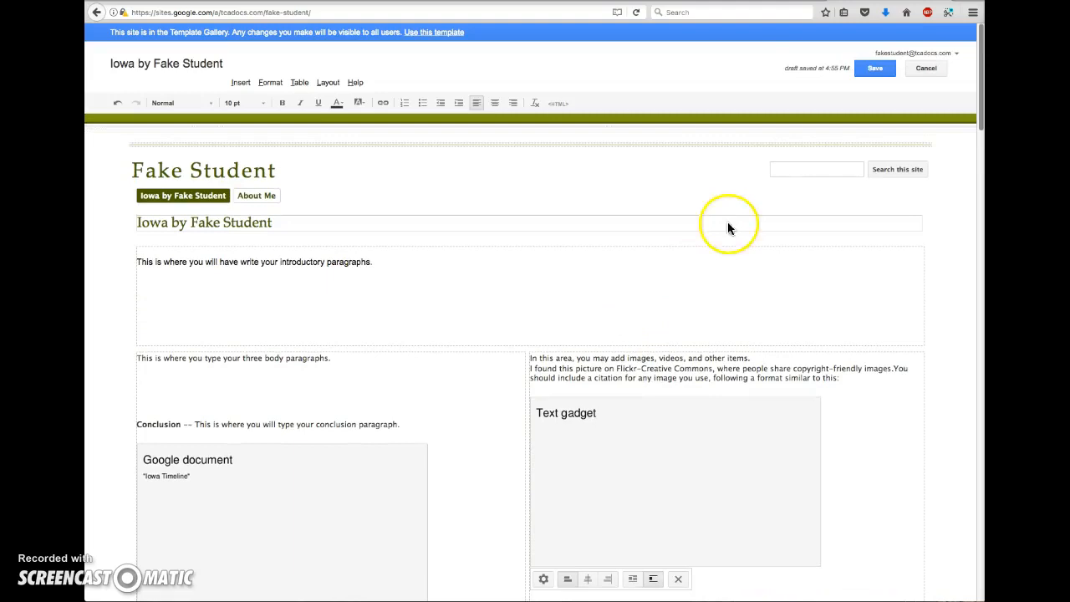
click(875, 71)
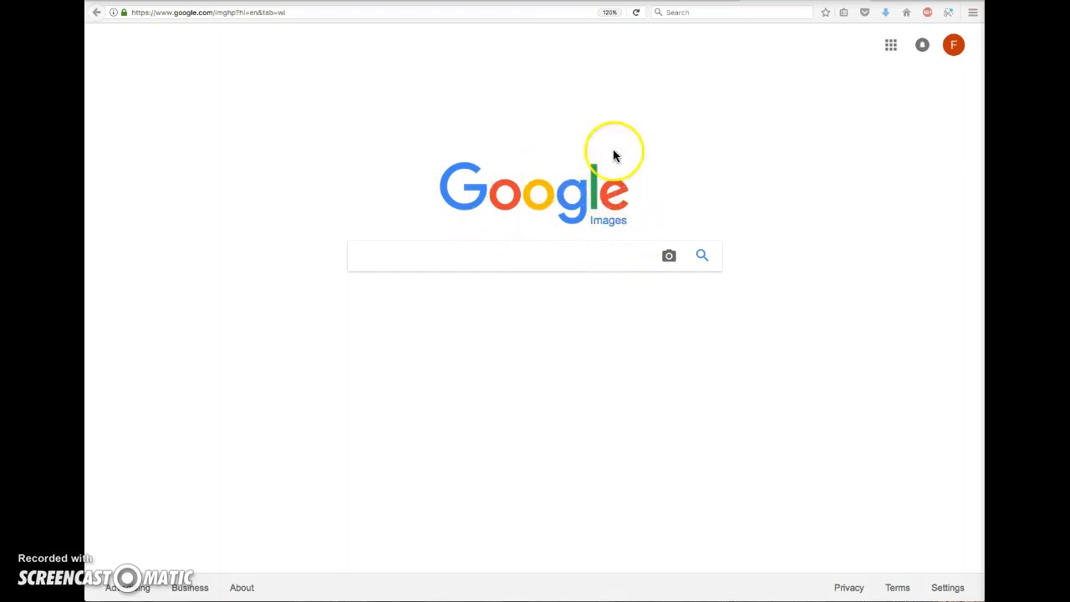
Search Google Images for "iowa" and filter the results to images labeled for noncommercial reuse
click(452, 252)
text(iowa)
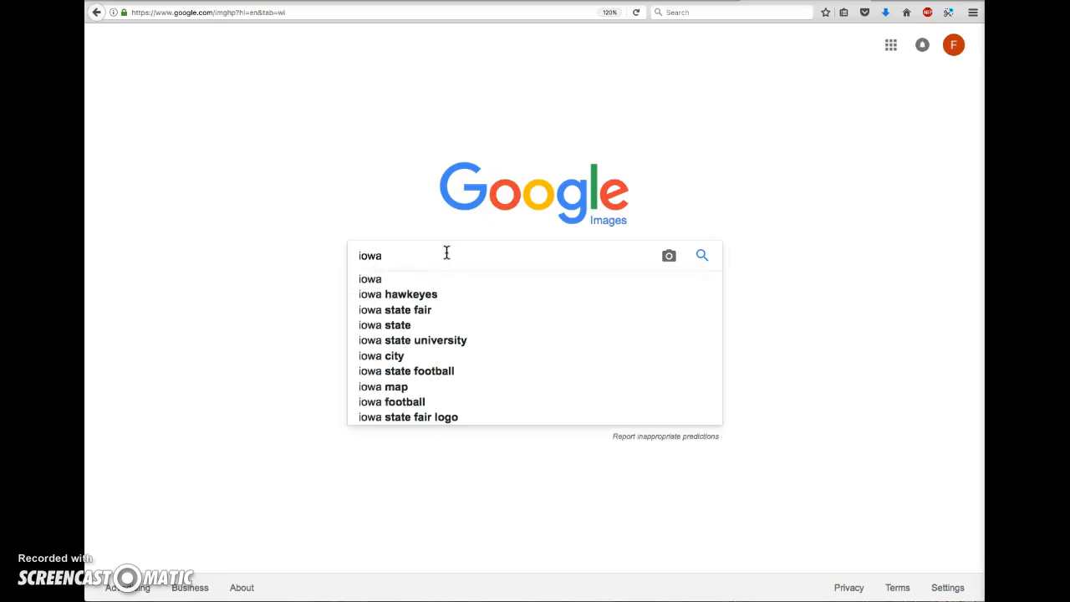
key(Return)
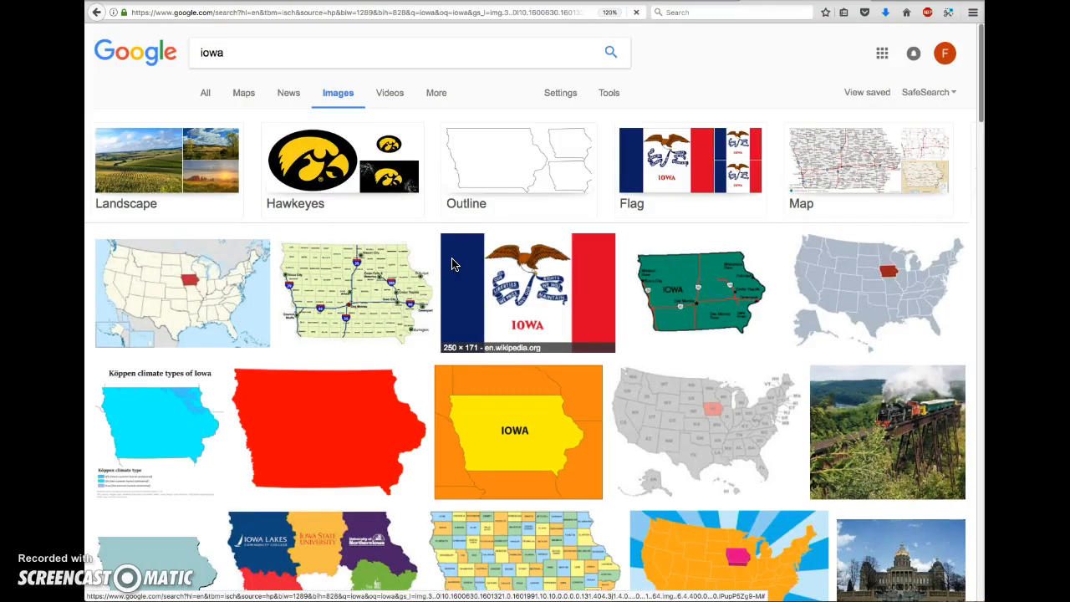
click(613, 99)
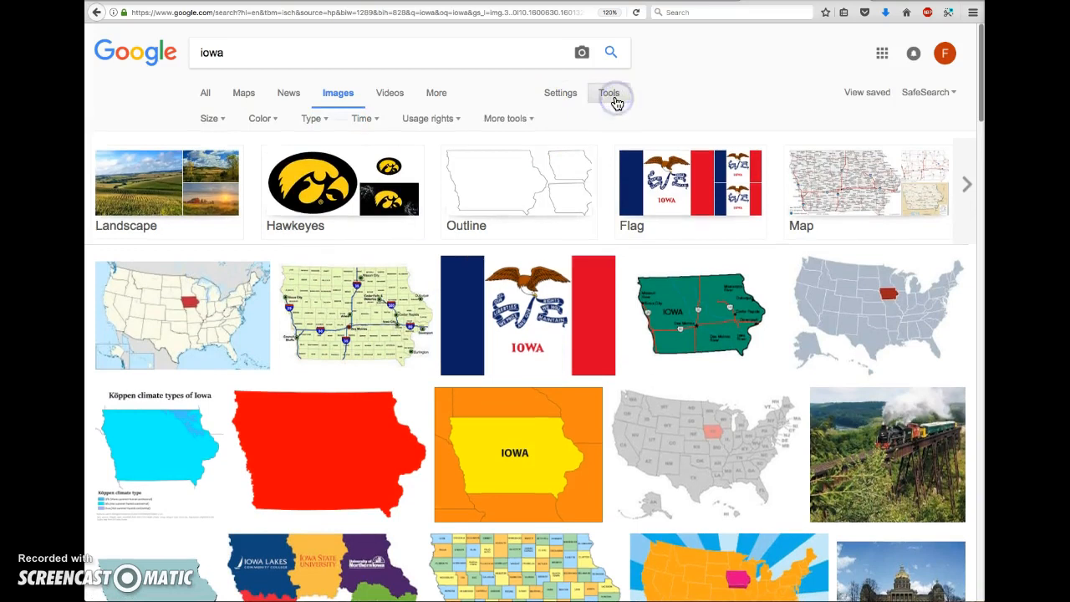
click(440, 117)
click(416, 222)
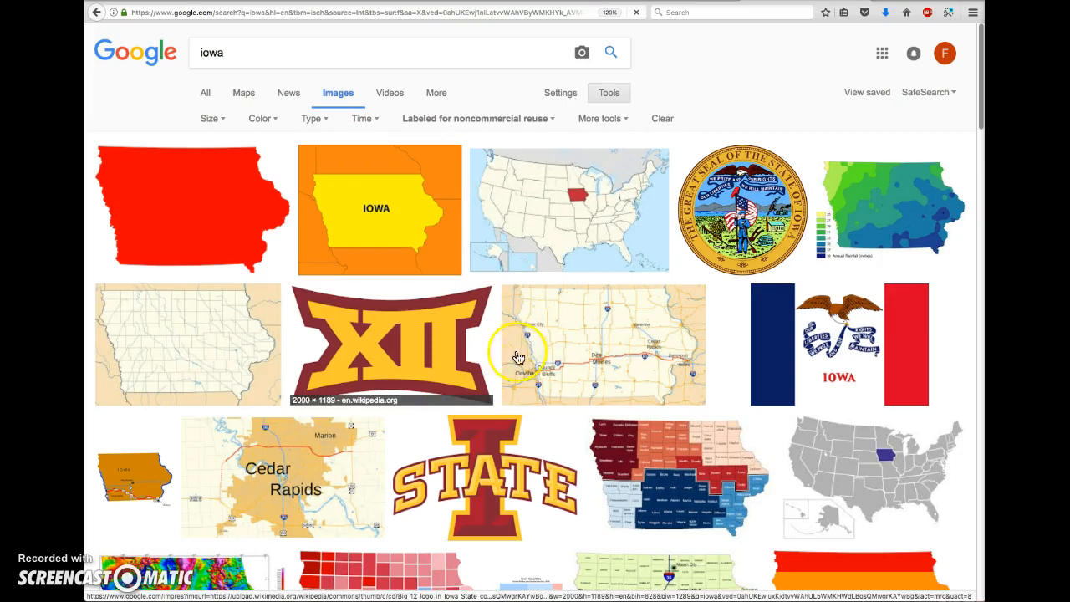
Find the Wikimedia Commons Iowa capitol photo in the results, view the full image and copy its web address
scroll(518, 388, down, 2)
scroll(519, 372, down, 5)
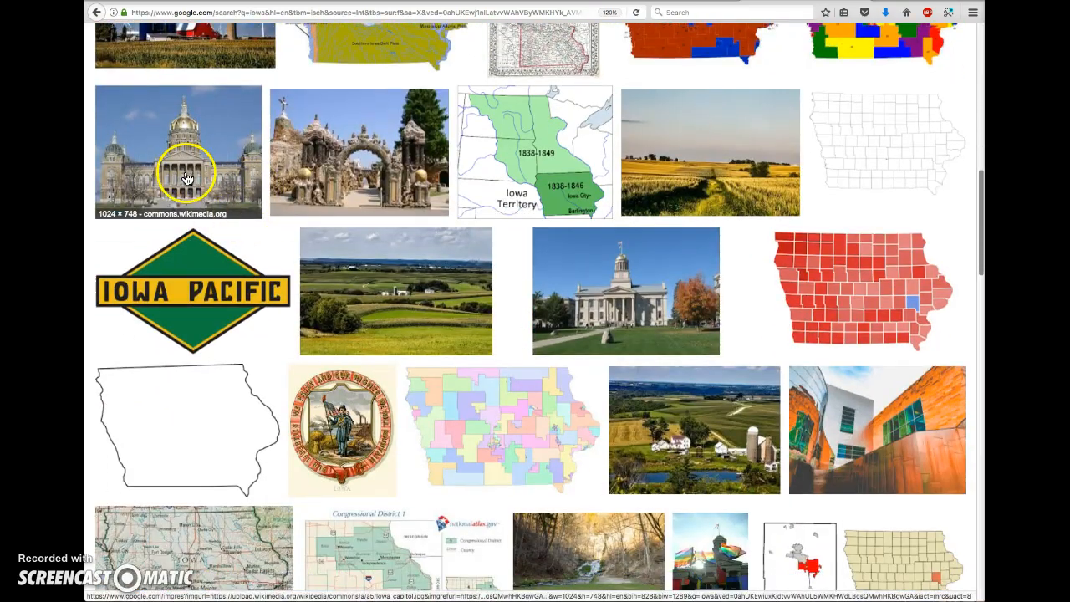
click(188, 177)
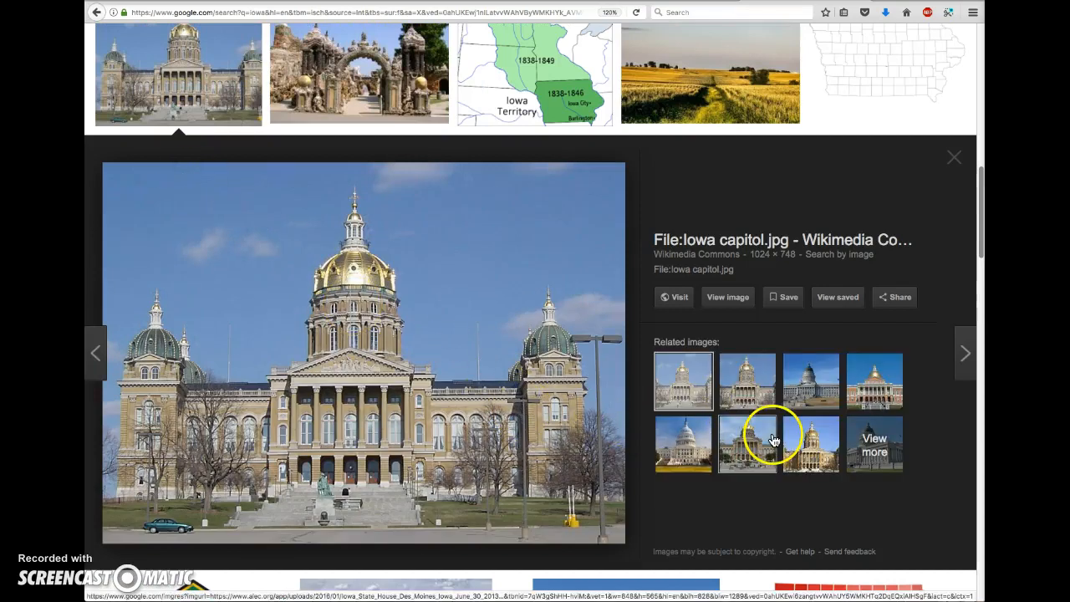
click(723, 299)
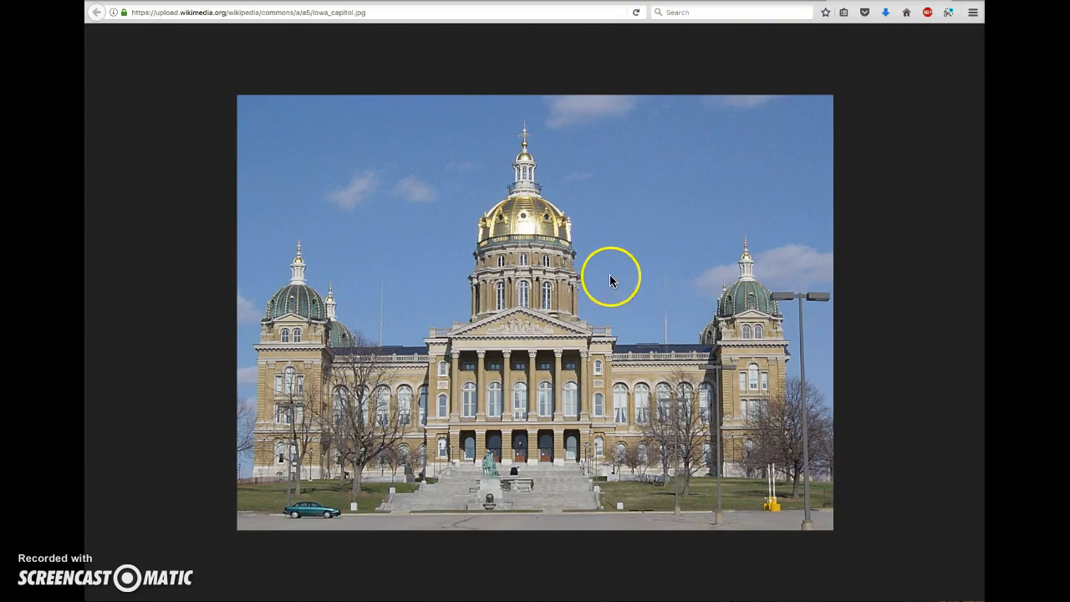
click(371, 12)
key(ctrl+c)
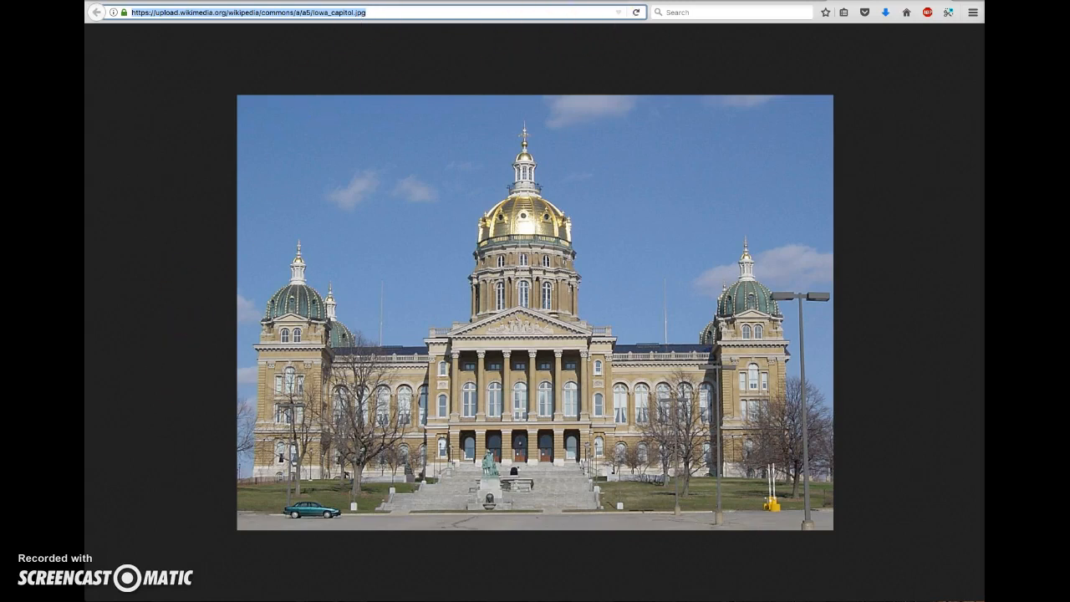
Return to the Iowa site page, start editing it and place the text cursor on a new line below the text gadget
click(652, 1)
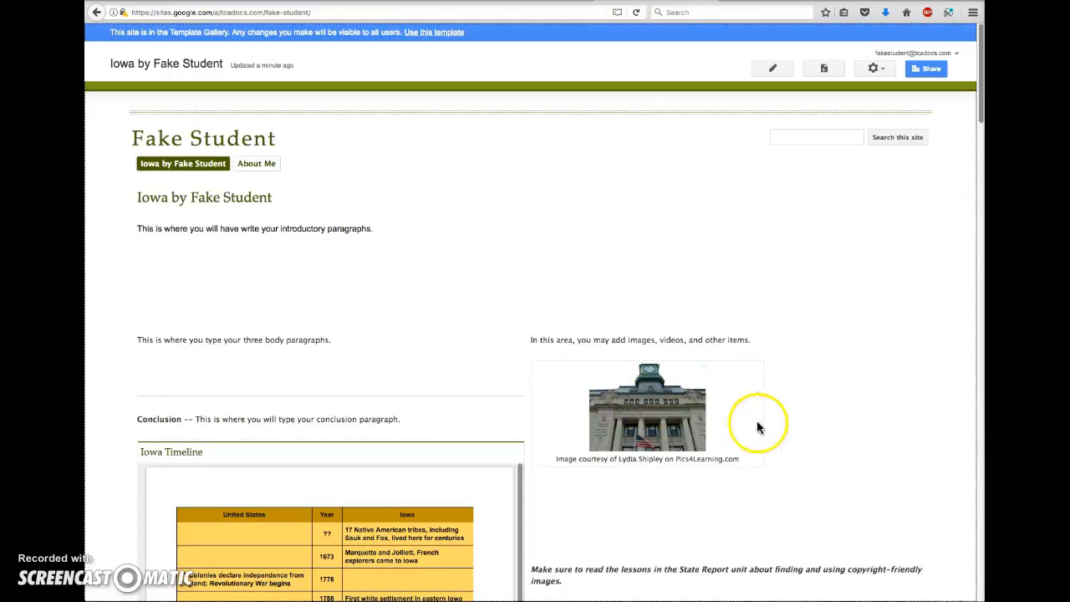
click(772, 68)
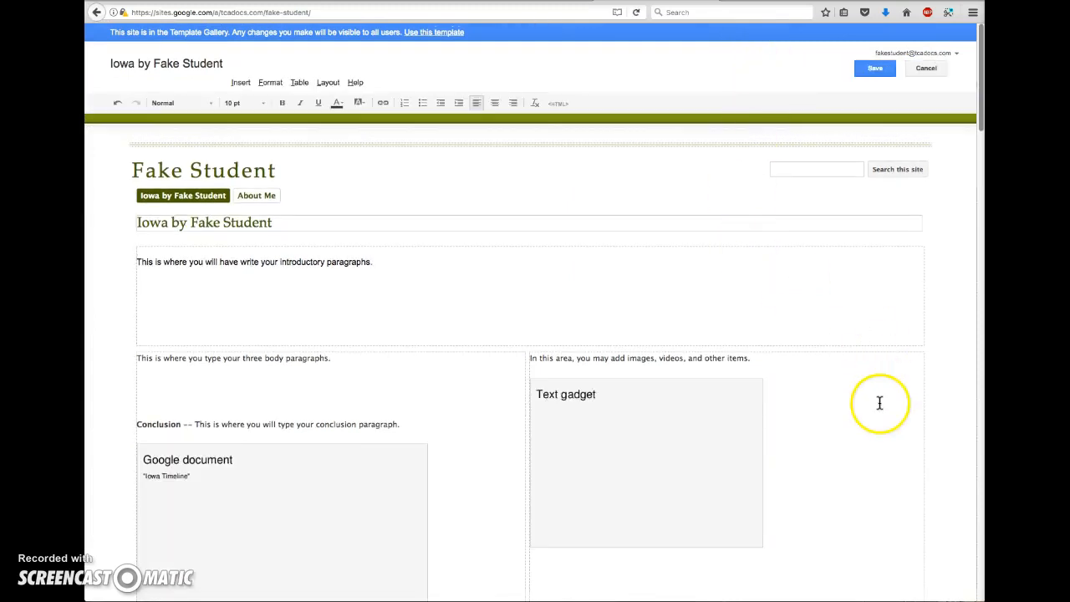
scroll(879, 403, down, 3)
click(586, 368)
key(Return)
click(641, 375)
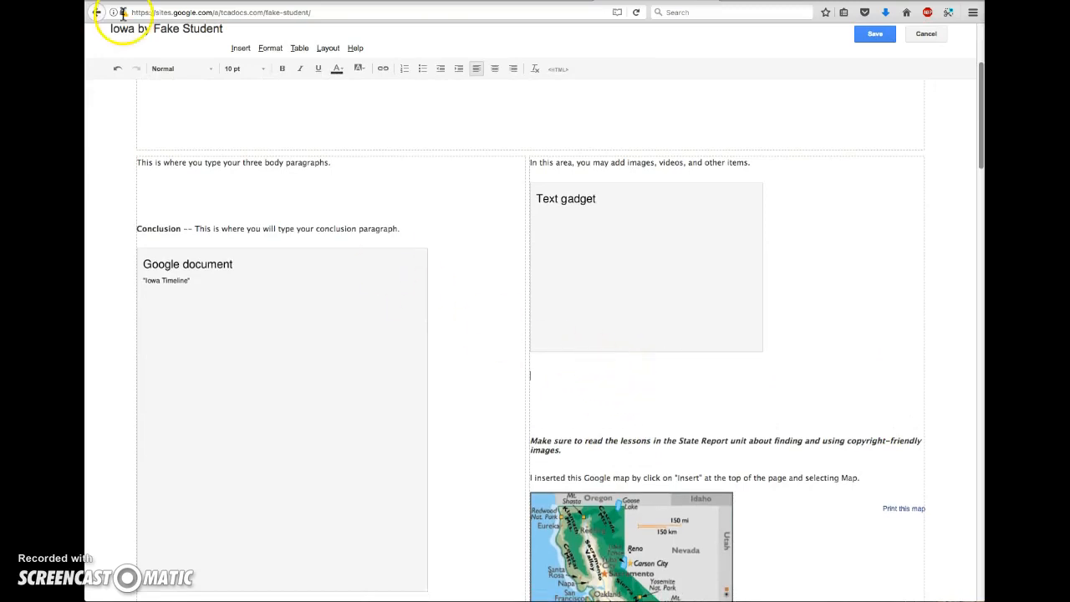
Insert a text box on the page with an empty gadget title and a width of 400 pixels
click(242, 48)
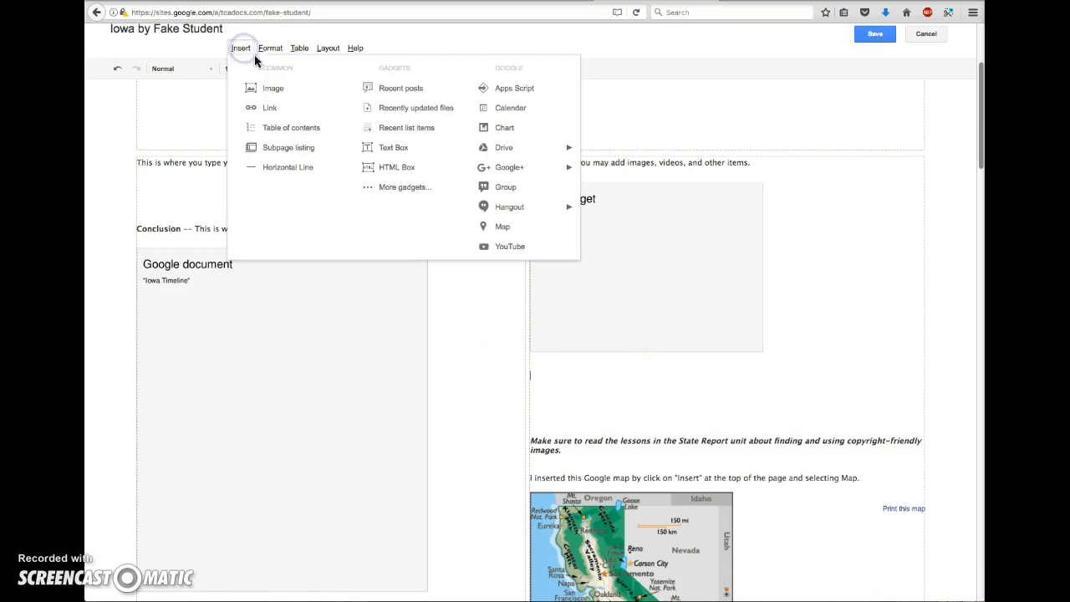
click(394, 148)
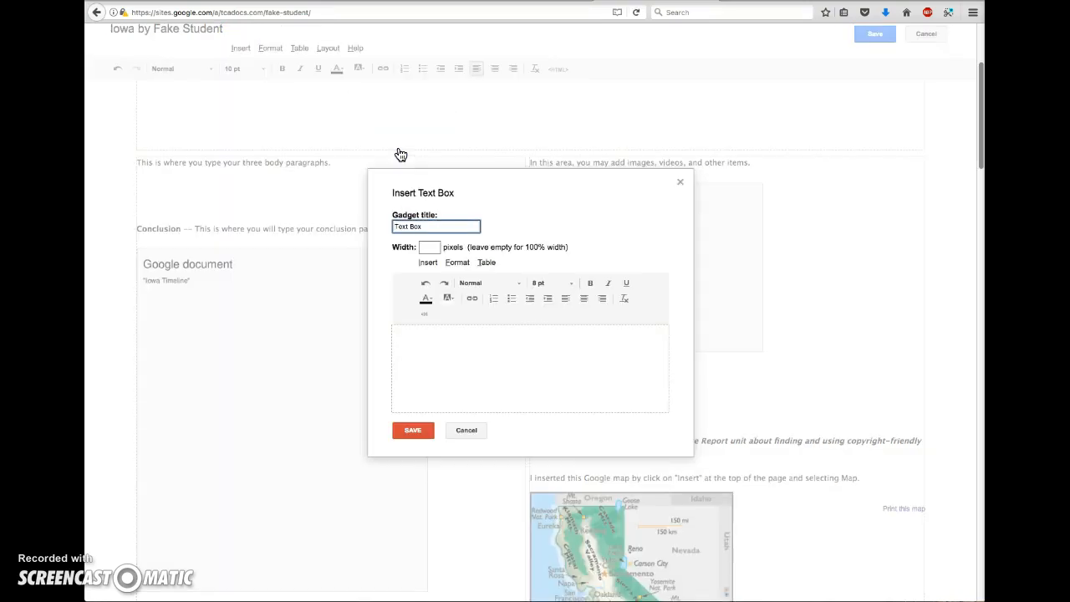
drag(441, 226, 387, 226)
key(BackSpace)
click(429, 247)
text(400)
Insert the Iowa capitol image into the text box by web address, using the copied Iowa_capitol.jpg URL
click(428, 262)
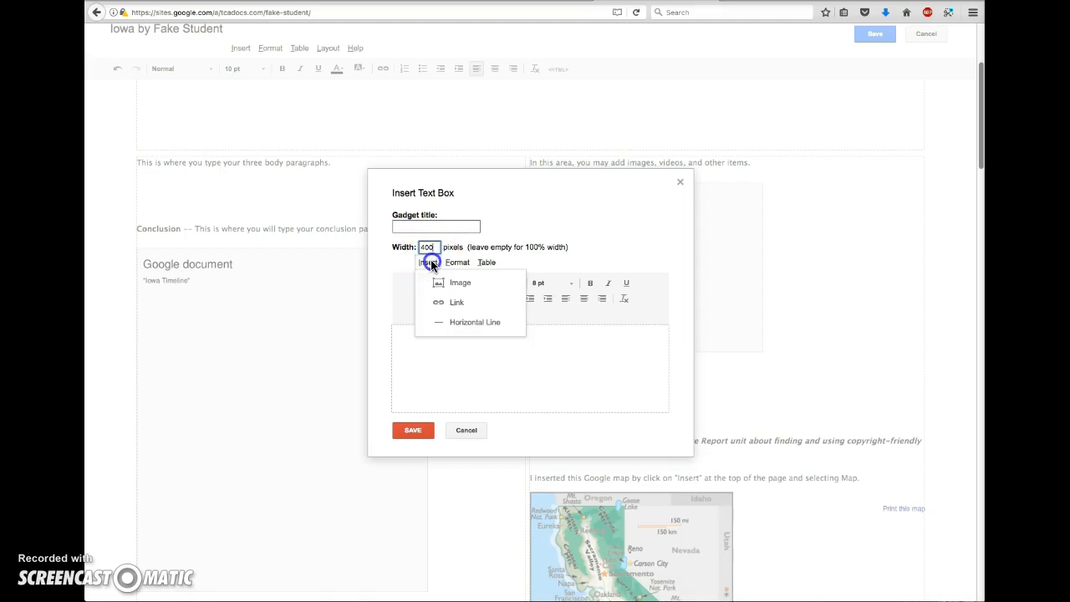
click(443, 284)
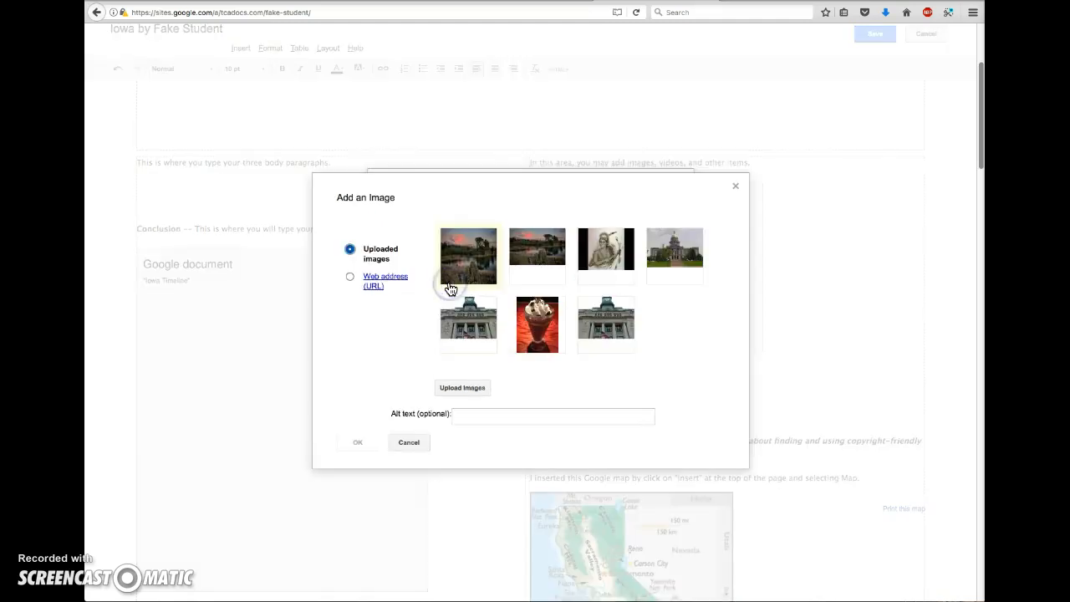
click(350, 278)
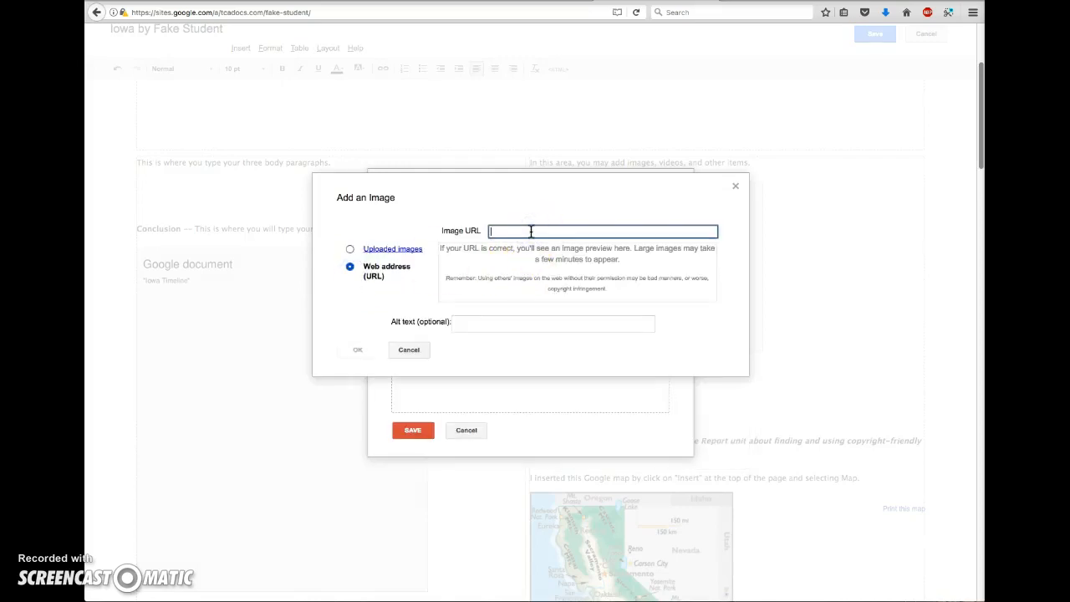
key(ctrl+v)
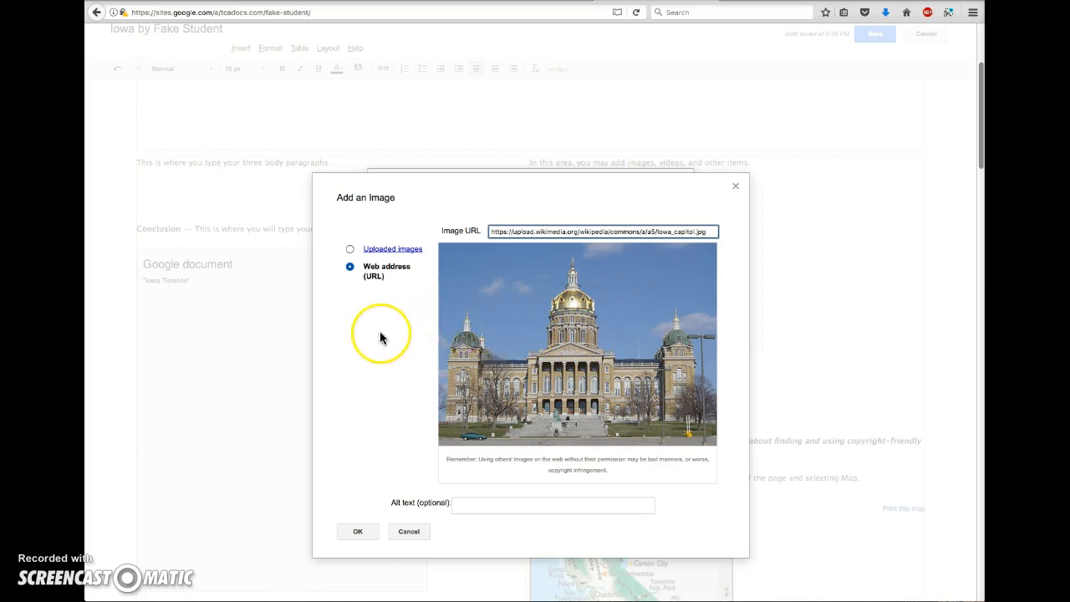
click(363, 531)
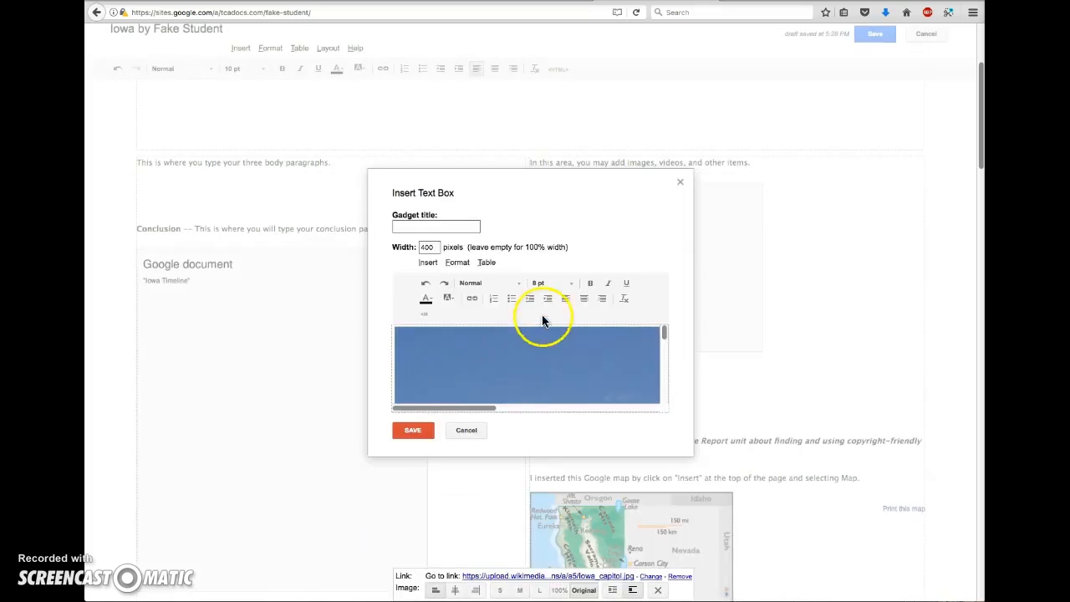
Select the capitol image in the text box and resize it, trying small before choosing medium
scroll(568, 347, down, 10)
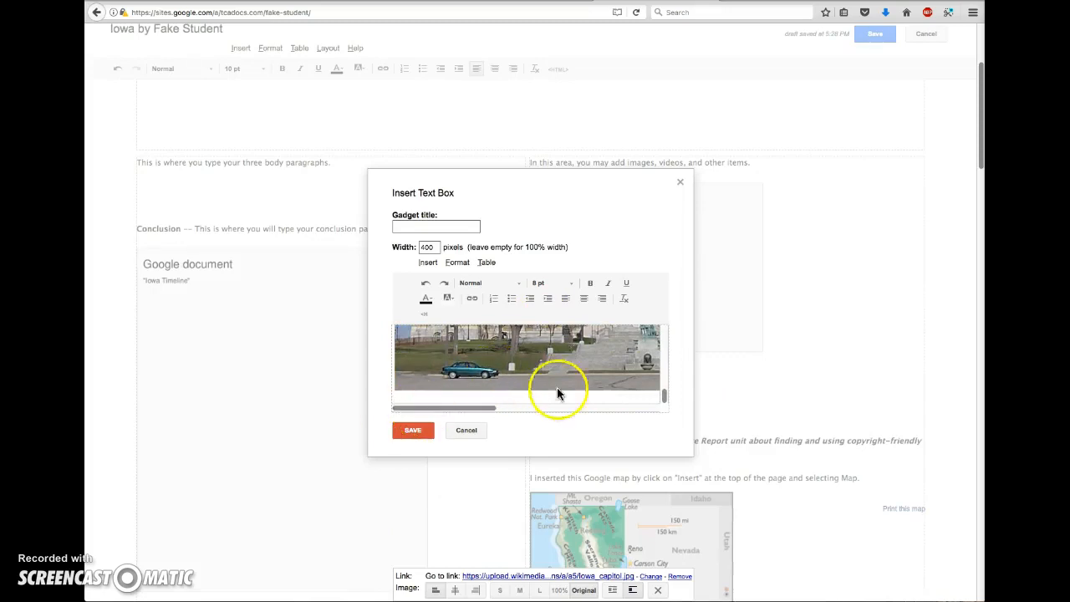
scroll(559, 376, down, 1)
click(561, 369)
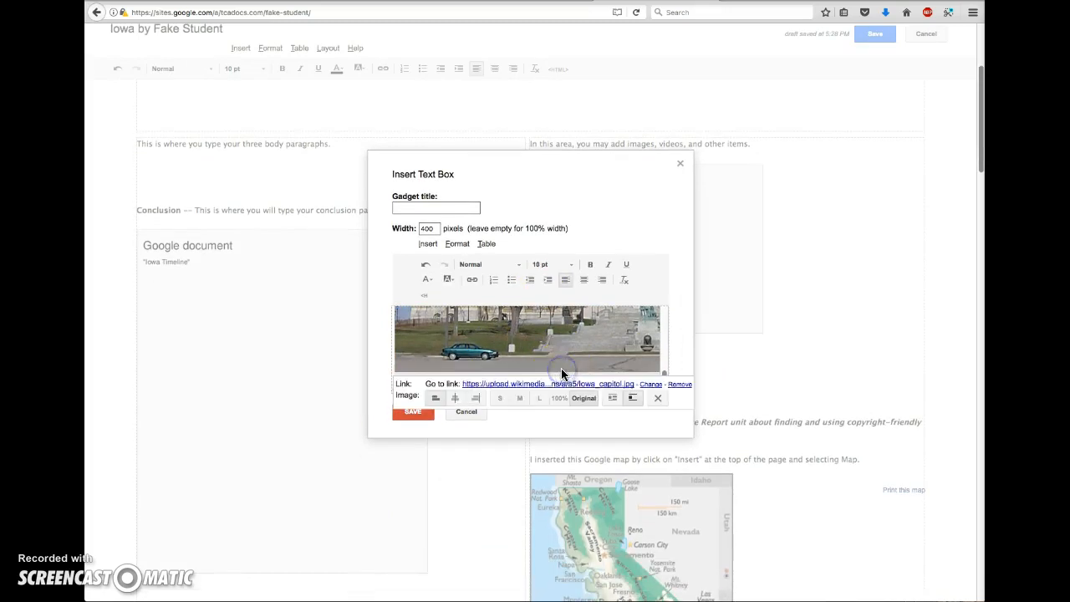
click(500, 398)
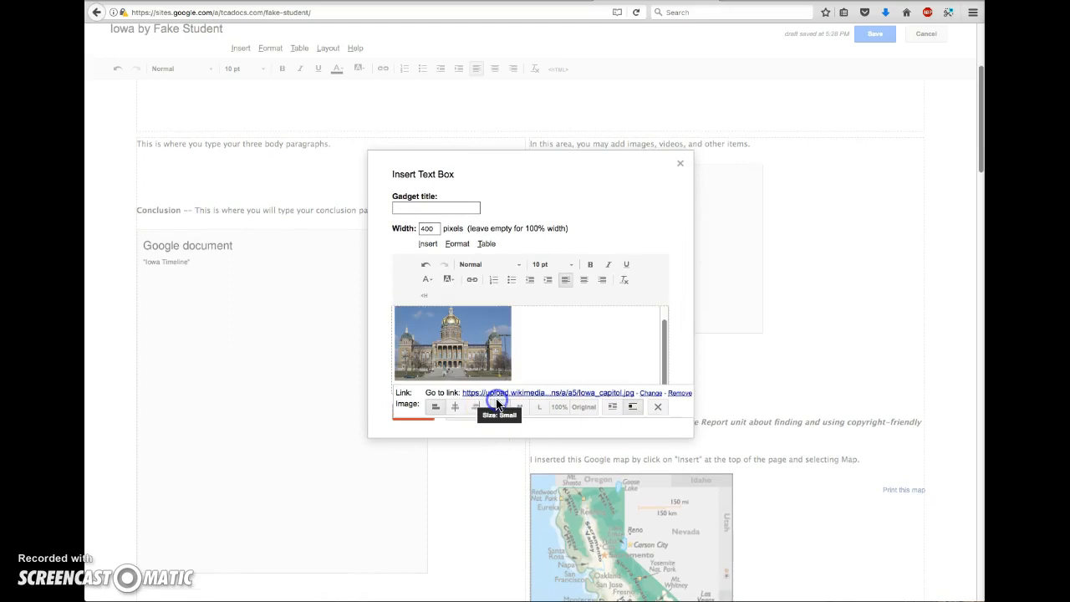
click(519, 409)
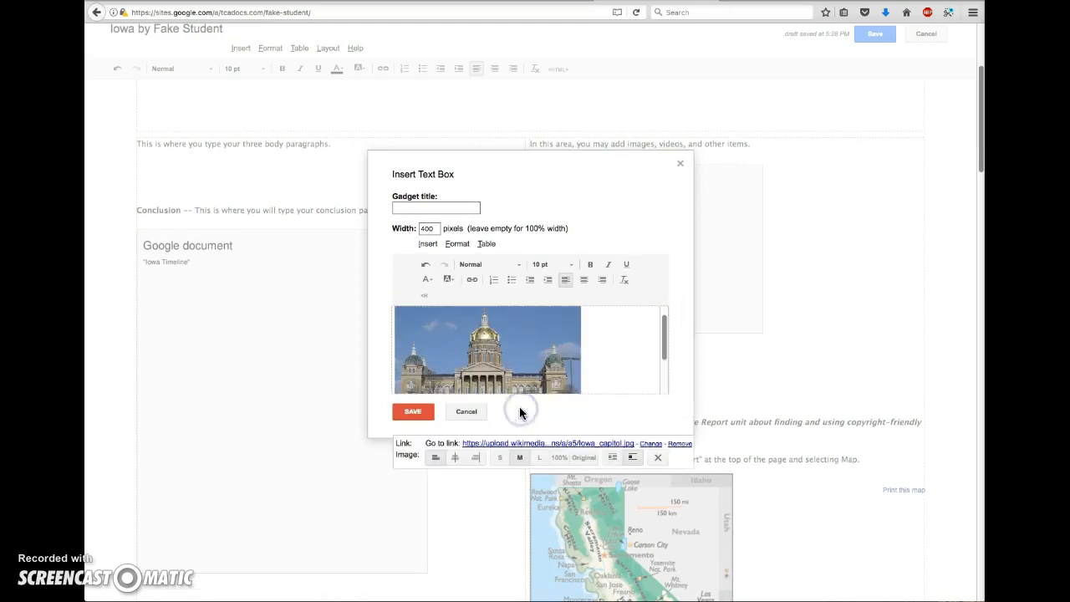
Center the capitol image in the text box and place the text cursor on the line below it
scroll(473, 449, down, 1)
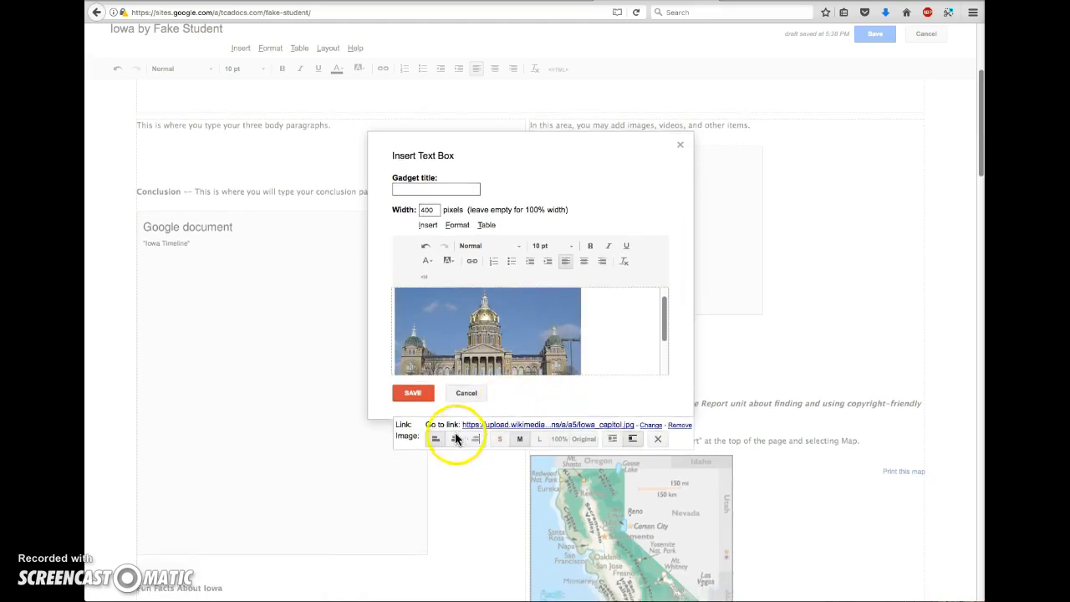
click(456, 441)
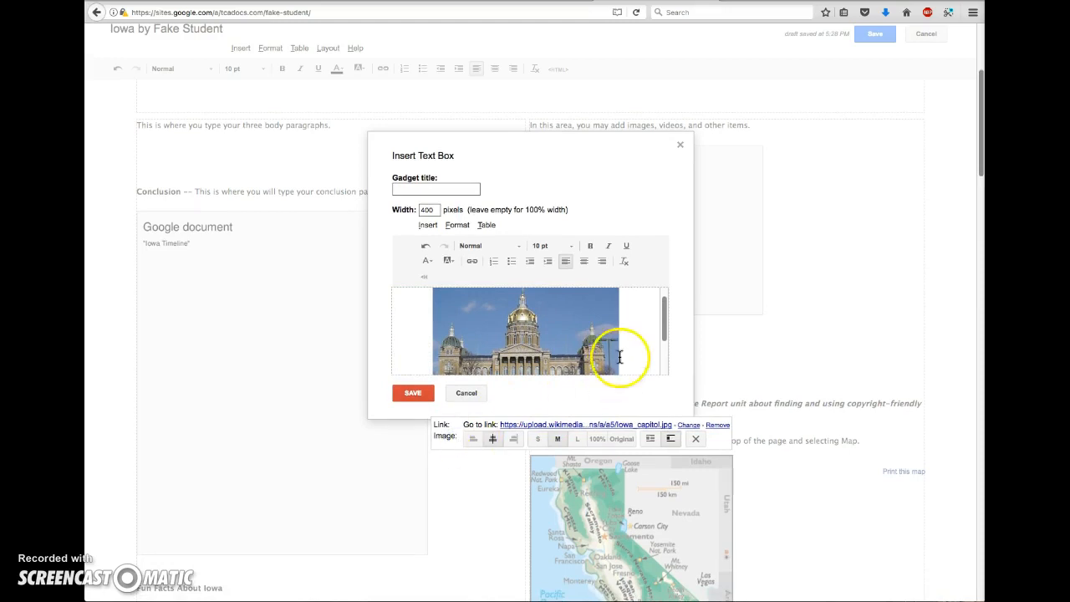
scroll(640, 323, down, 3)
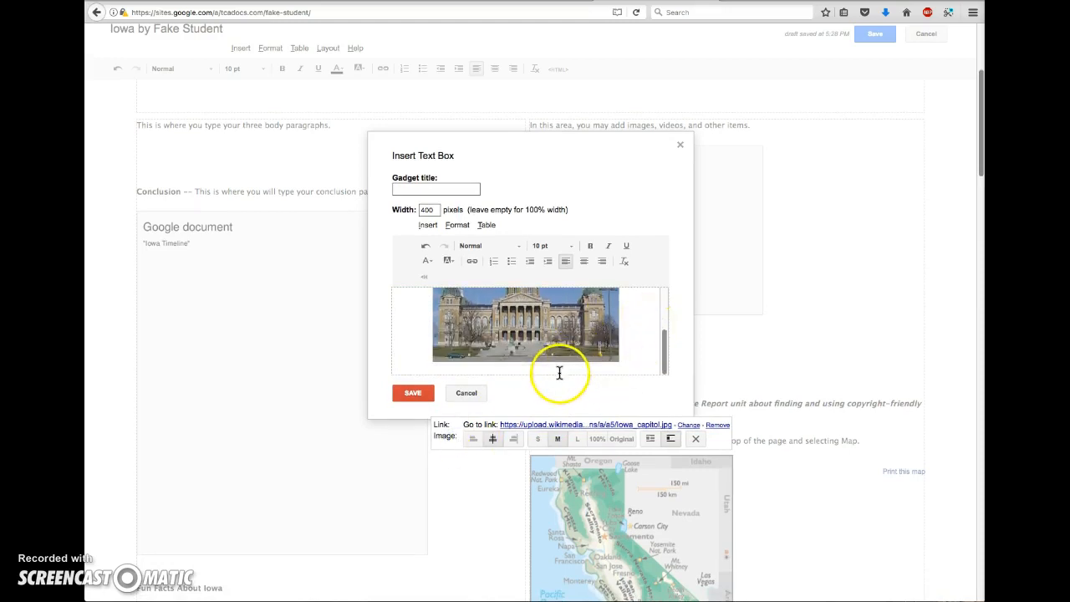
click(559, 370)
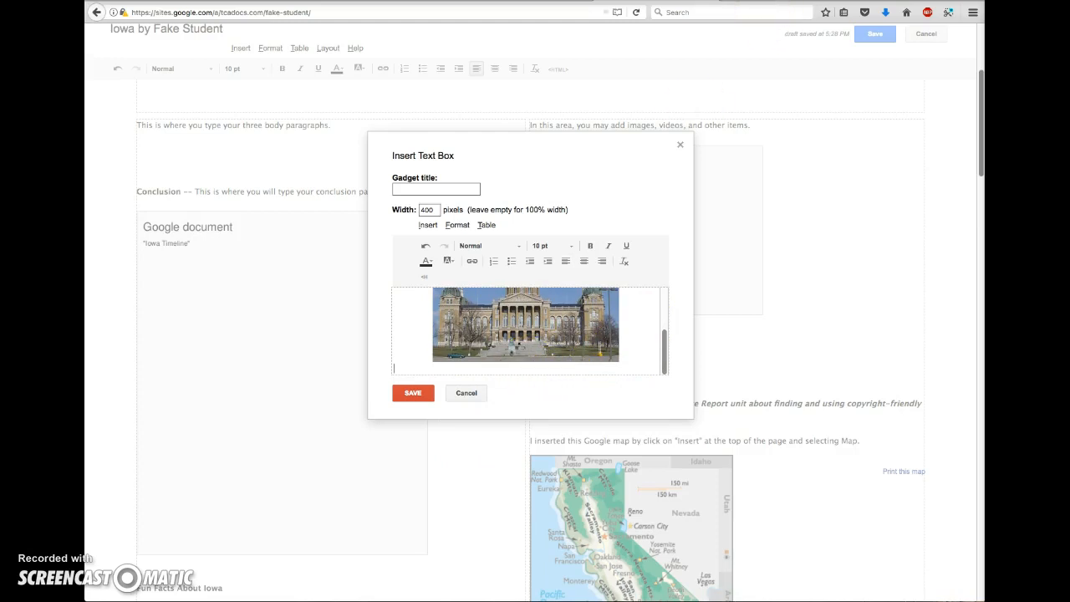
Open the Wikimedia Commons page for Iowa_capitol.jpg from the Google Images result and copy its attribution for using the file on the web
click(769, 1)
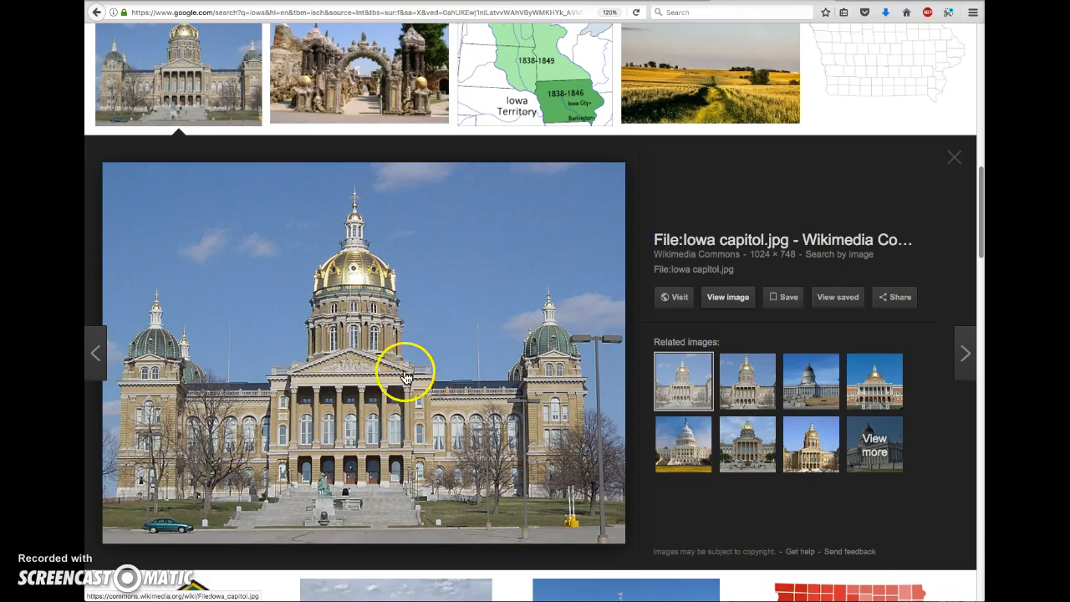
click(677, 298)
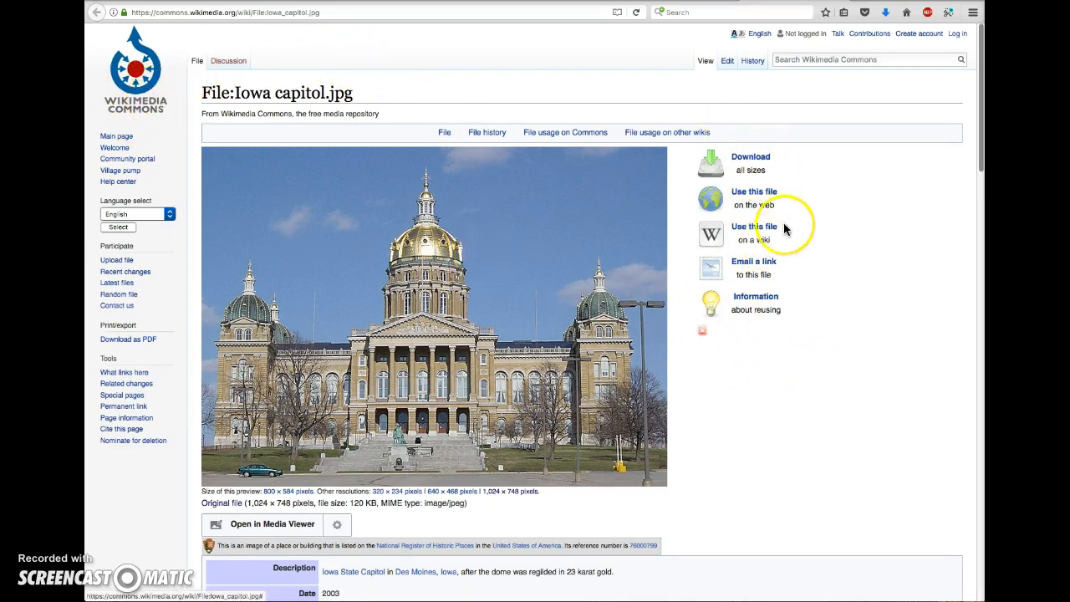
click(752, 194)
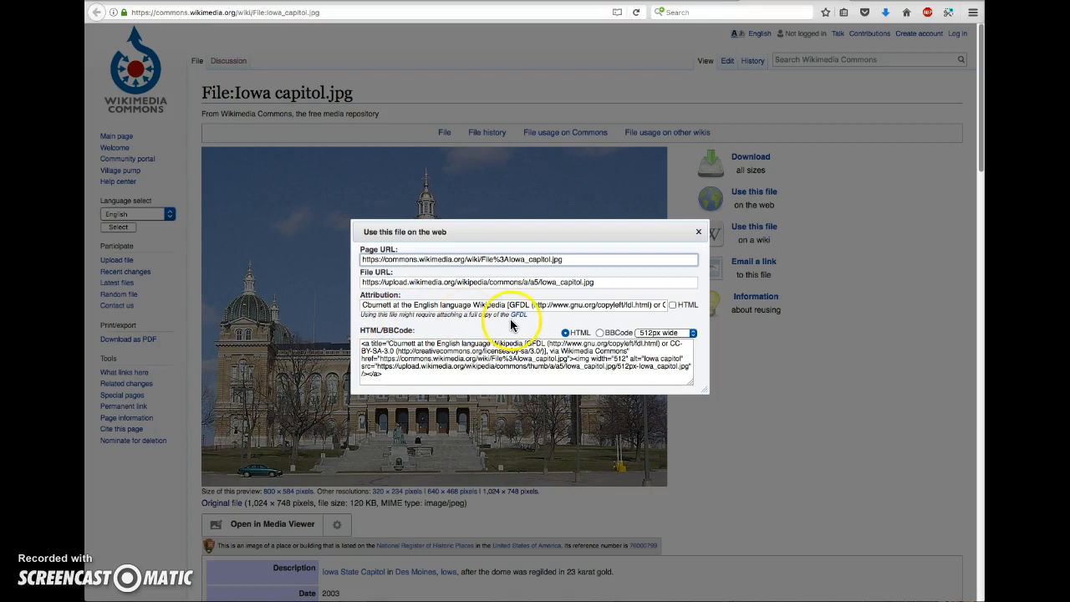
click(555, 306)
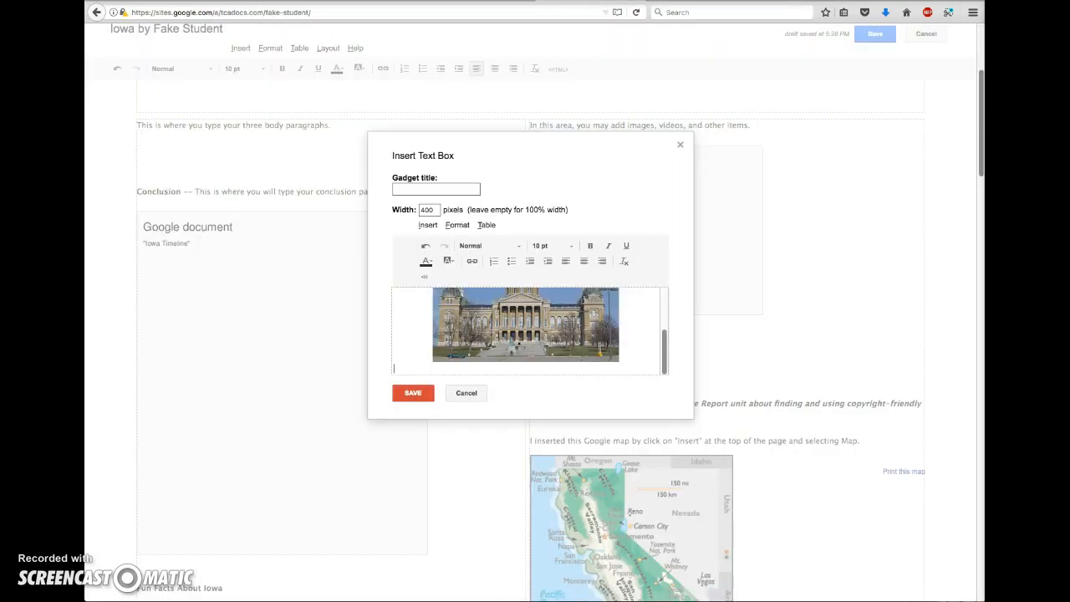
Paste the copied Wikimedia Commons attribution below the capitol image in the Google Sites text box, center it, and save the text box
text(Cburnett at the English language Wikipedia [GFDL (http://www.gnu.org/copyleft/fdl.html) or CC-BY-SA-3.0 (http://creativecommons.org/licenses/by-sa/3.0/)], via Wikimedia Commons)
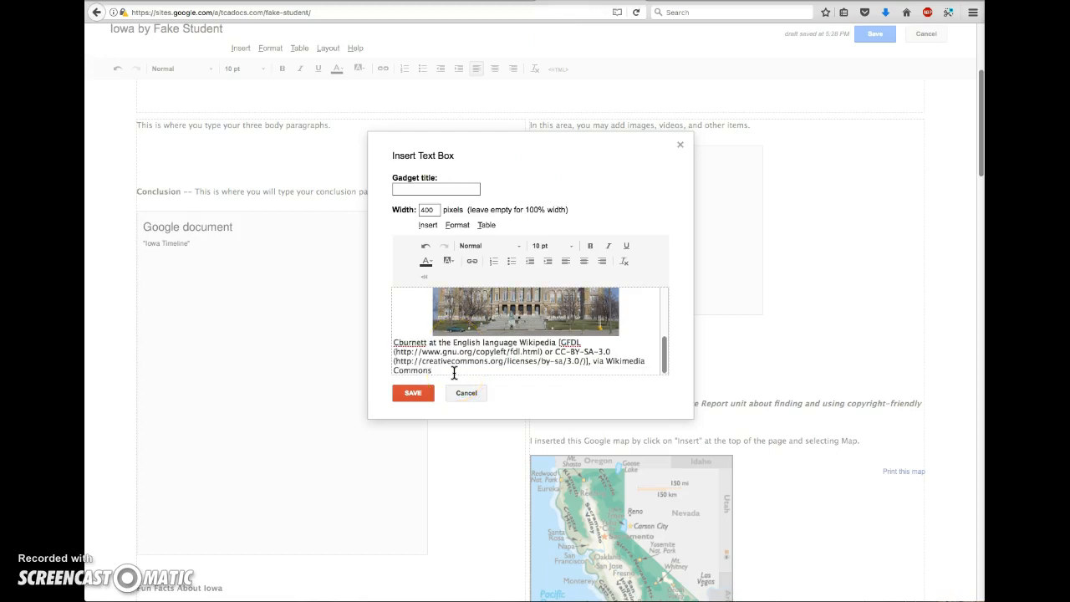
drag(449, 370, 397, 343)
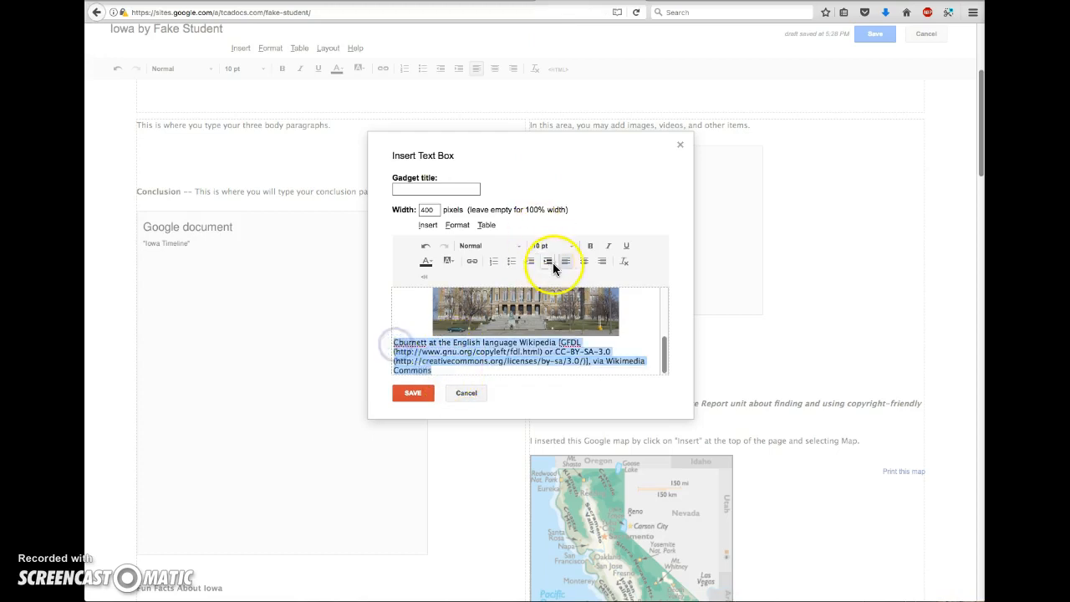
click(582, 264)
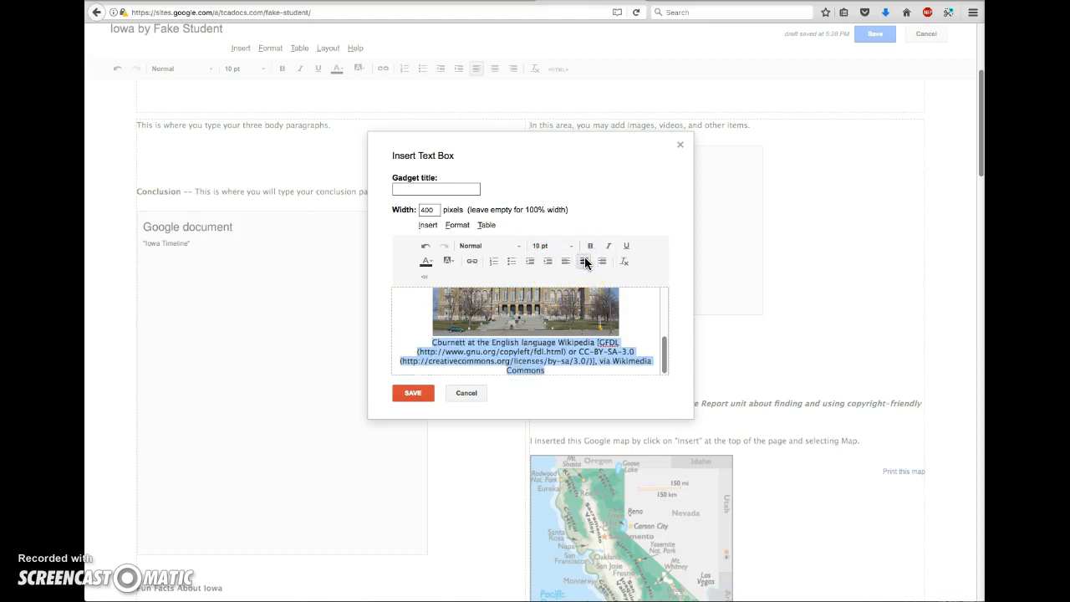
click(406, 394)
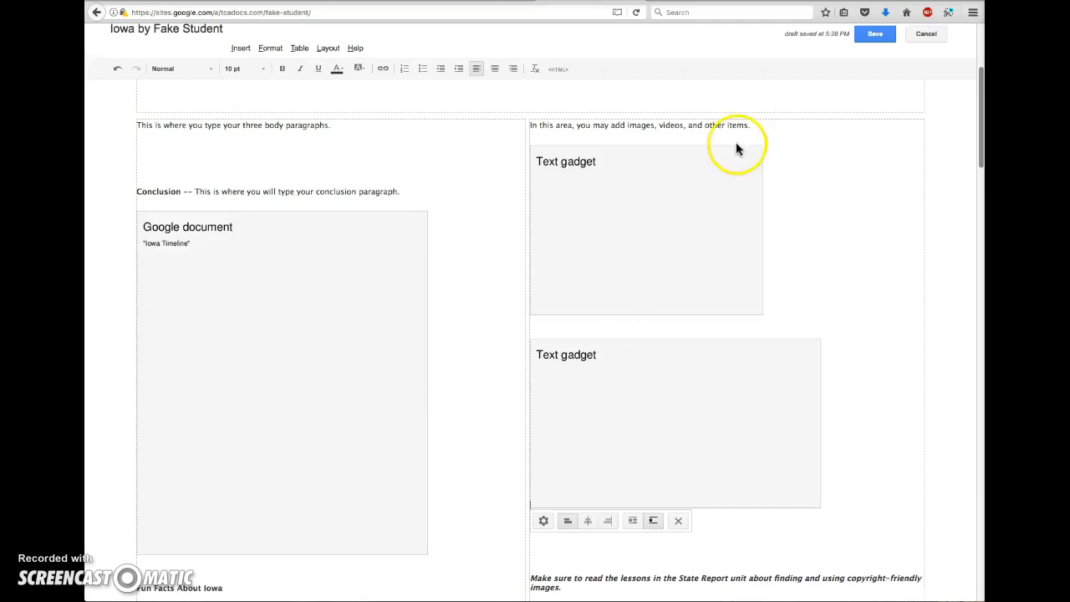
Save the Iowa page and review the captioned images in the published view
scroll(753, 125, up, 5)
click(872, 71)
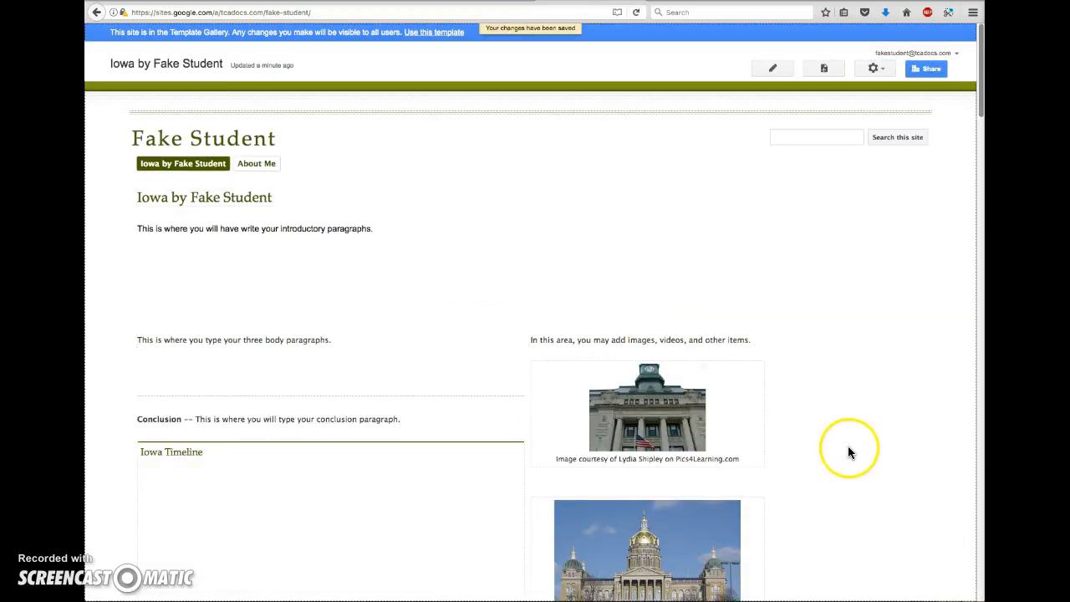
scroll(848, 448, down, 3)
scroll(848, 452, down, 1)
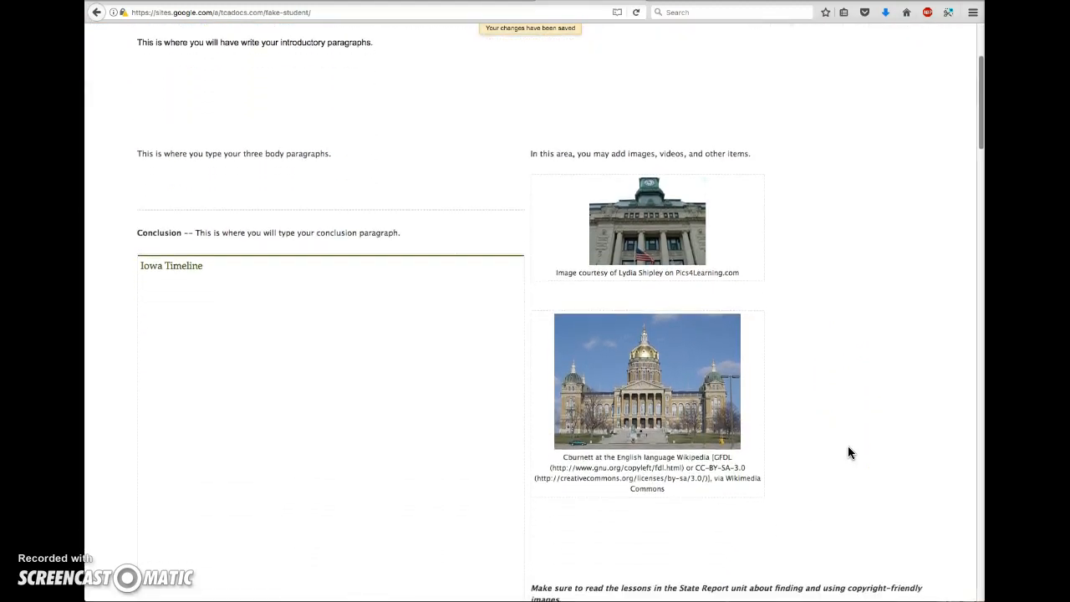
scroll(847, 452, down, 1)
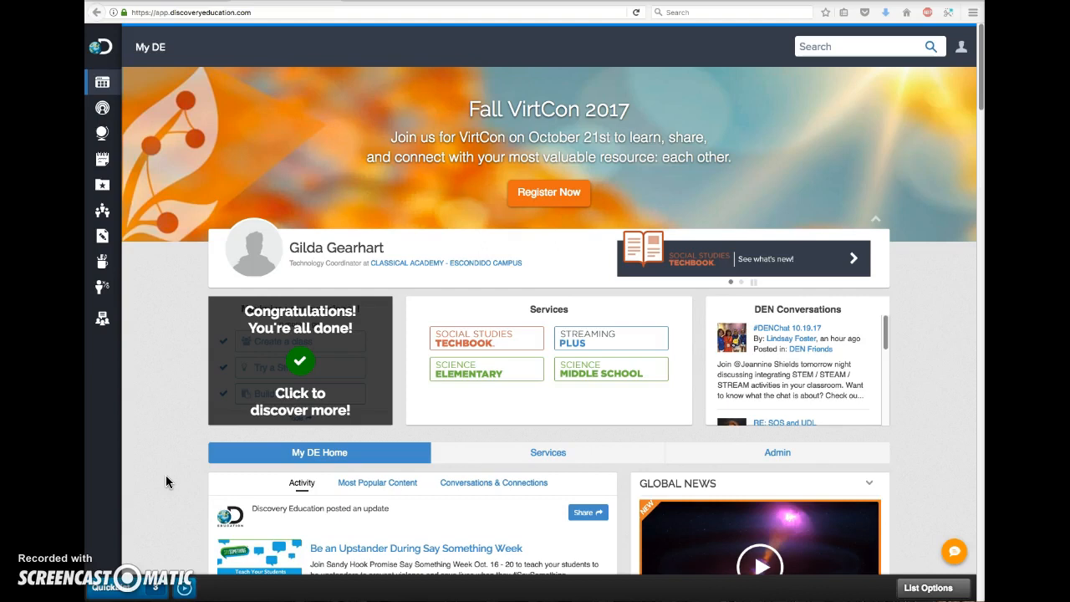
Search Discovery Education for "iowa" and restrict the results to images
click(836, 48)
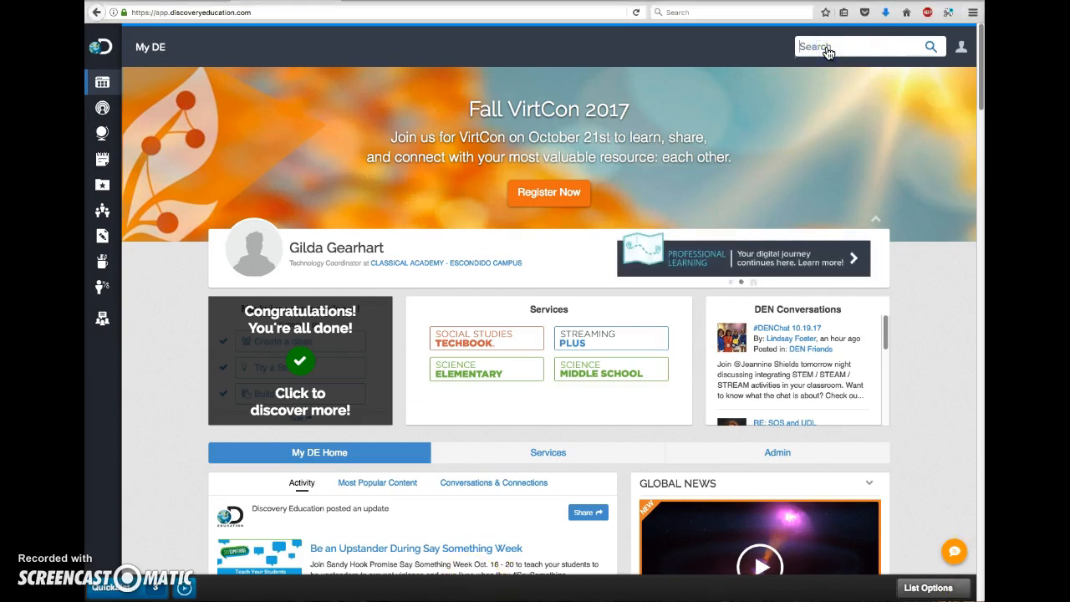
text(iowa)
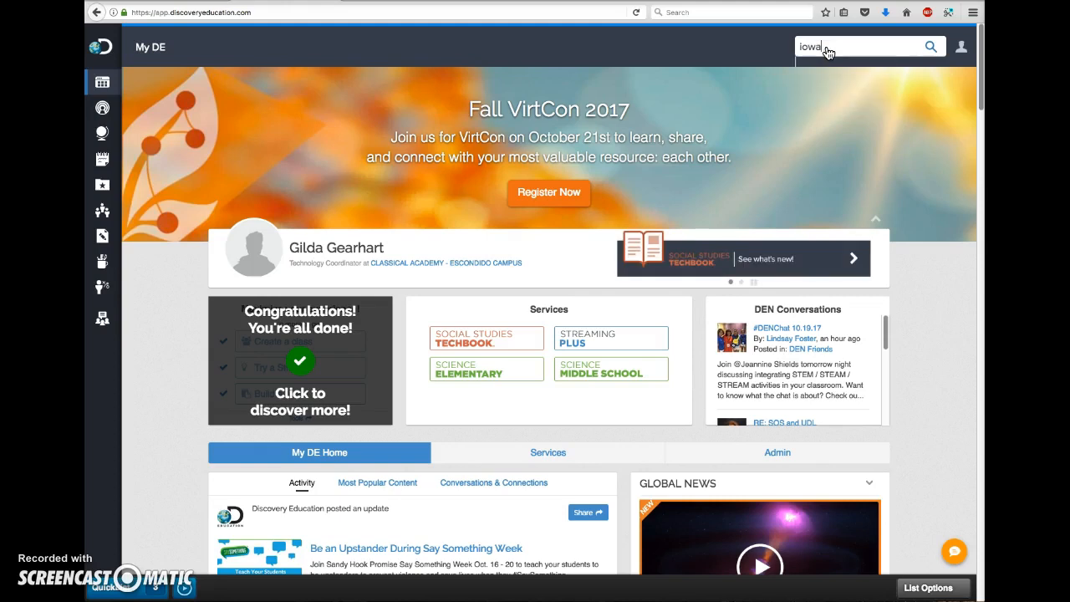
key(Return)
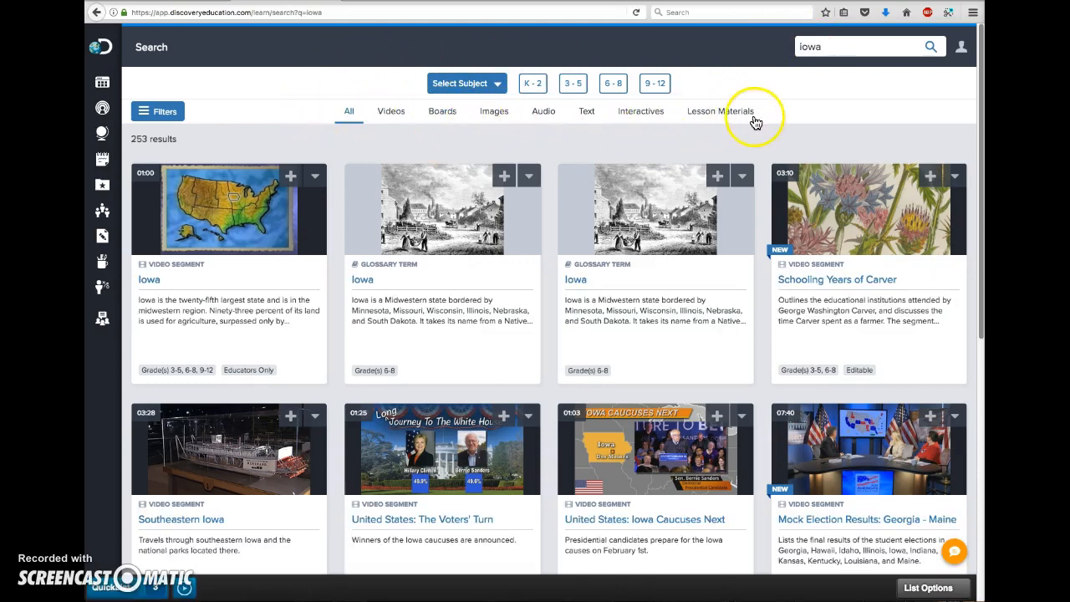
click(493, 119)
click(482, 115)
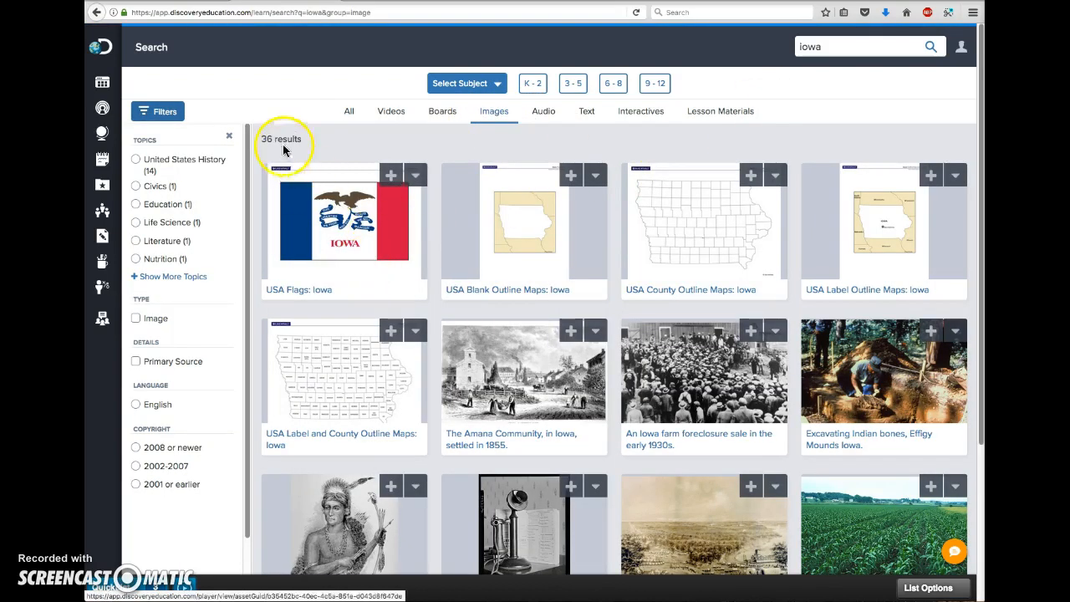
Open the full view of "Poweshiek, a Fox Indian.", preview the image on its own, and select its web address for copying
scroll(633, 385, down, 3)
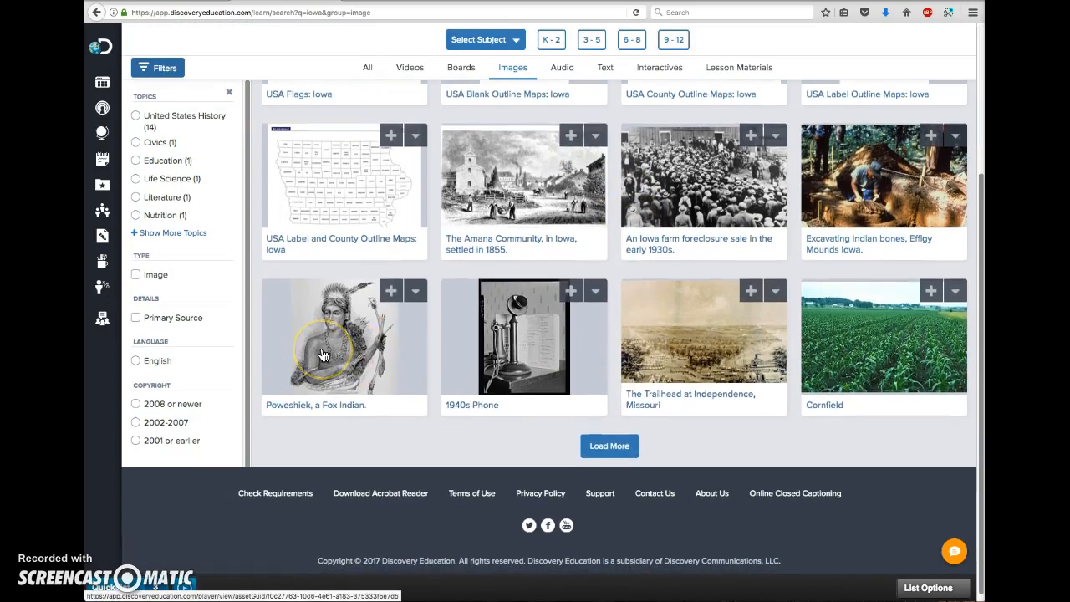
click(326, 346)
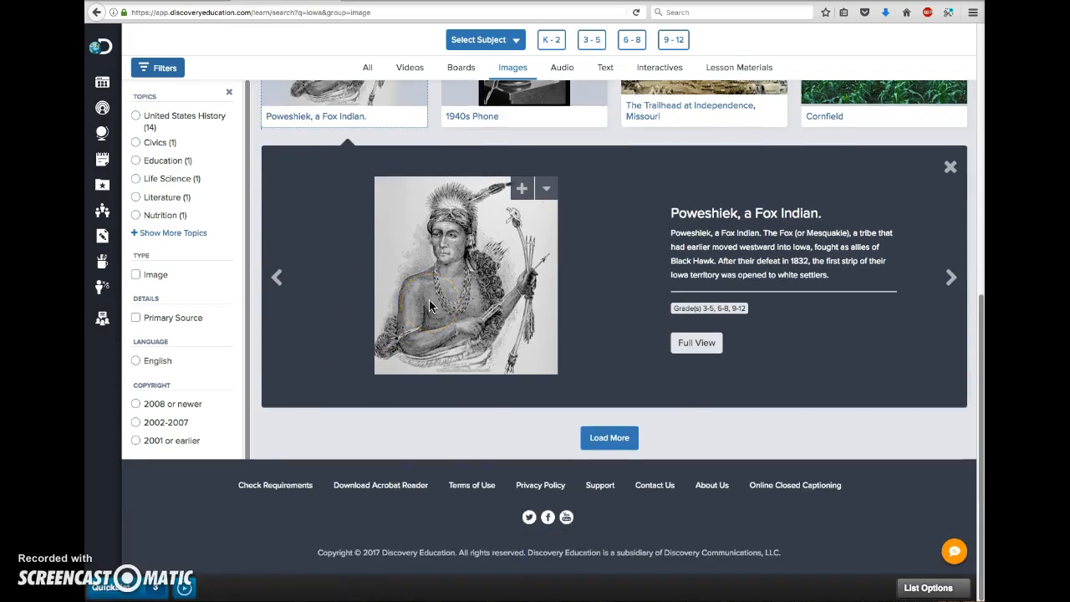
click(688, 344)
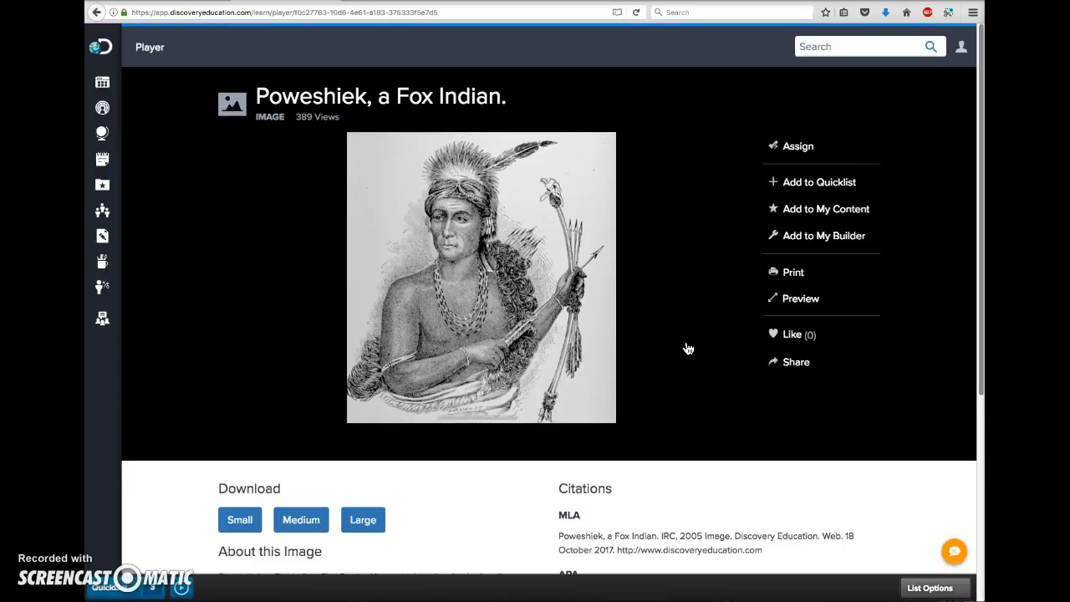
click(804, 304)
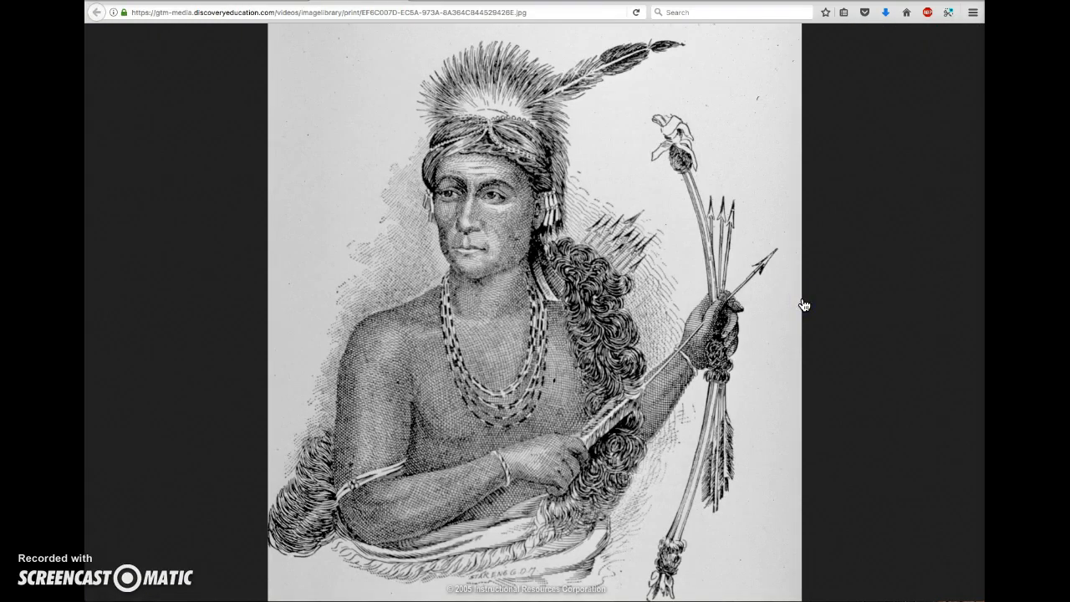
click(559, 13)
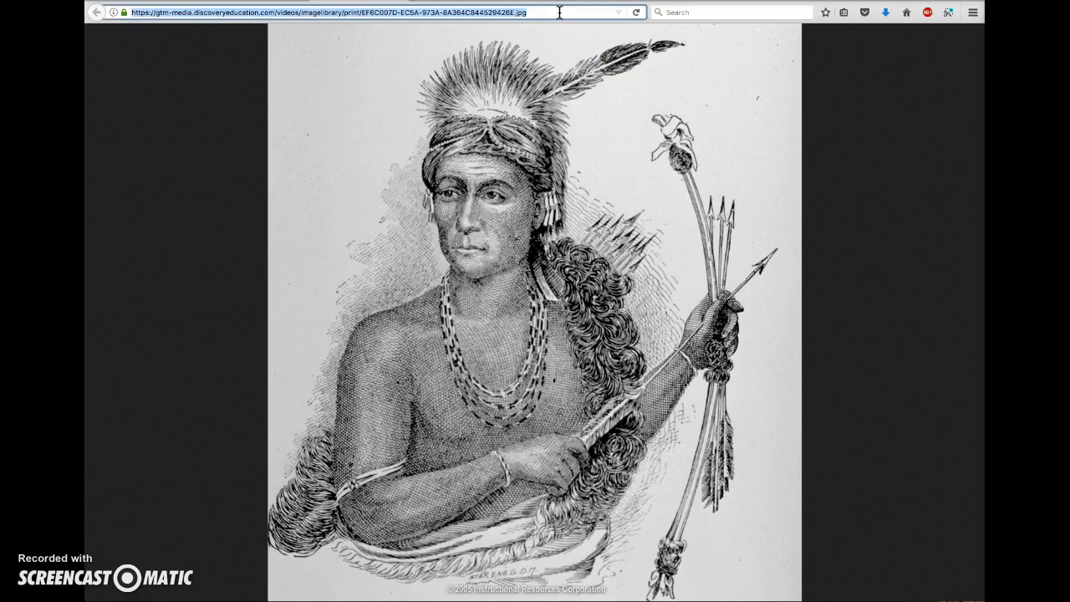
Return to the Google Sites page, open it for editing, and place the text cursor below the second text gadget
click(633, 1)
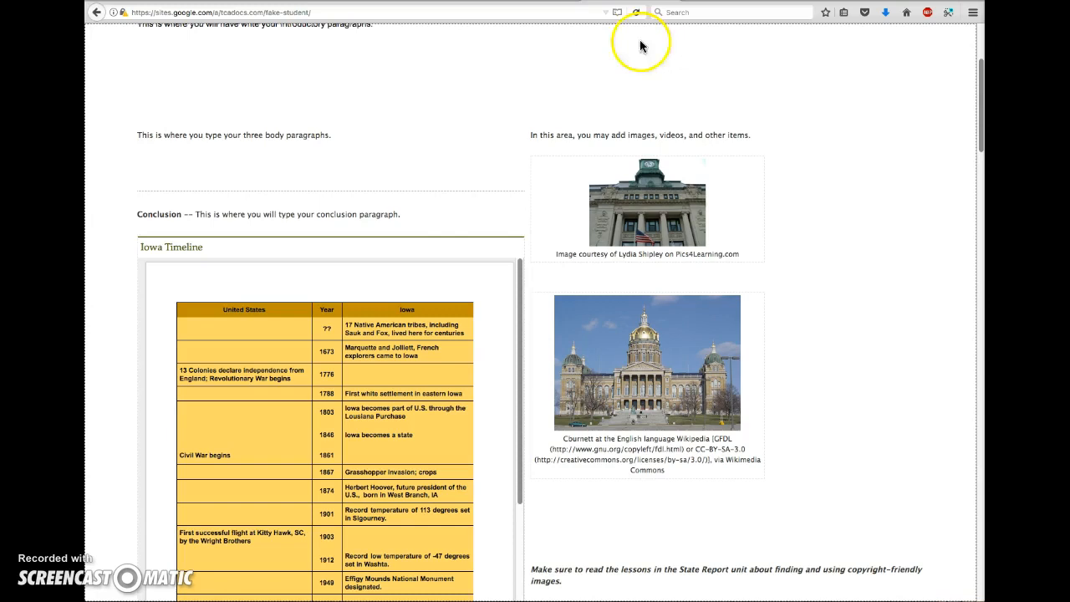
scroll(893, 373, up, 4)
click(773, 69)
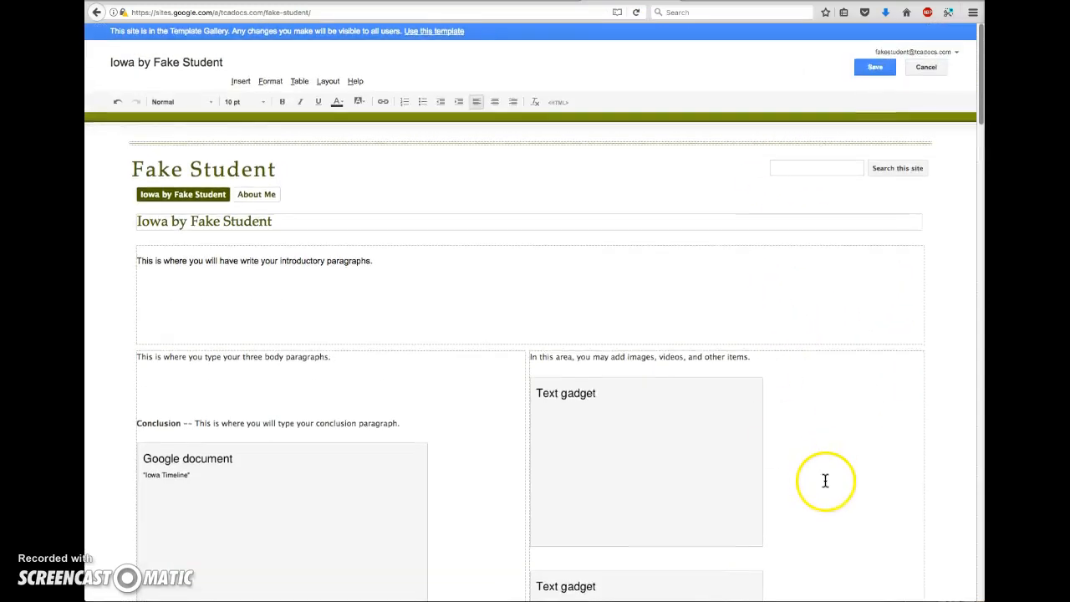
scroll(824, 479, down, 3)
scroll(803, 501, down, 2)
click(614, 461)
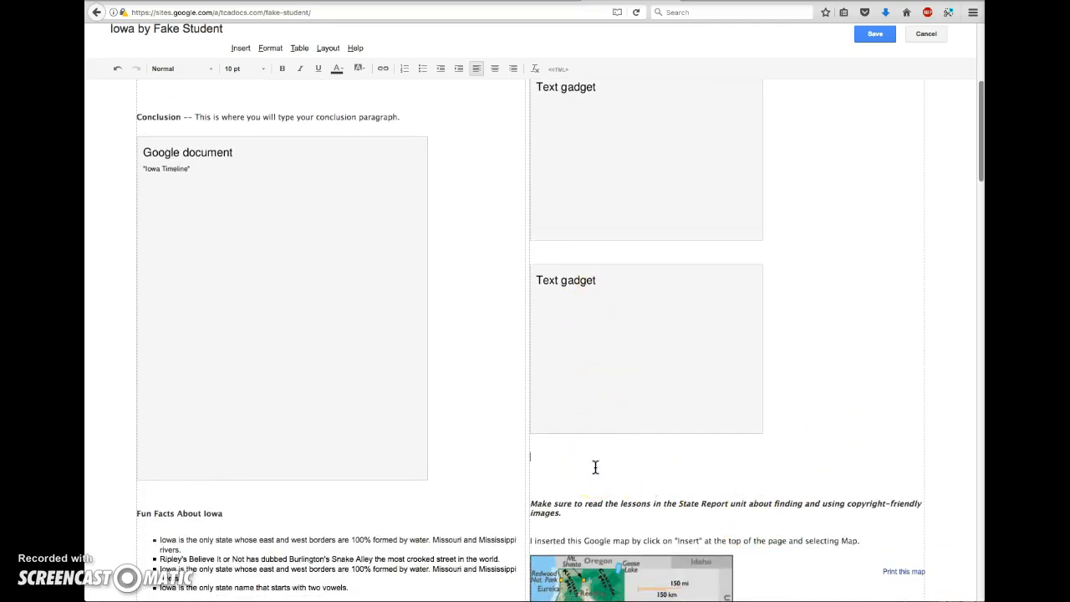
Insert a third text box with an empty gadget title and a width of 400 pixels
click(238, 51)
click(388, 151)
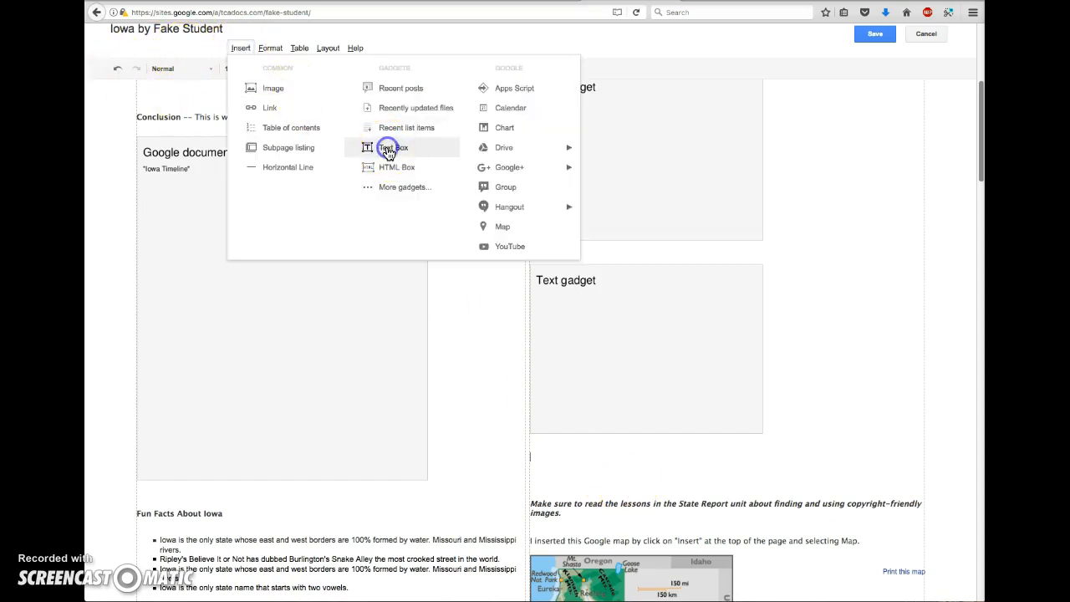
drag(422, 226, 373, 226)
key(BackSpace)
click(430, 246)
text(4)
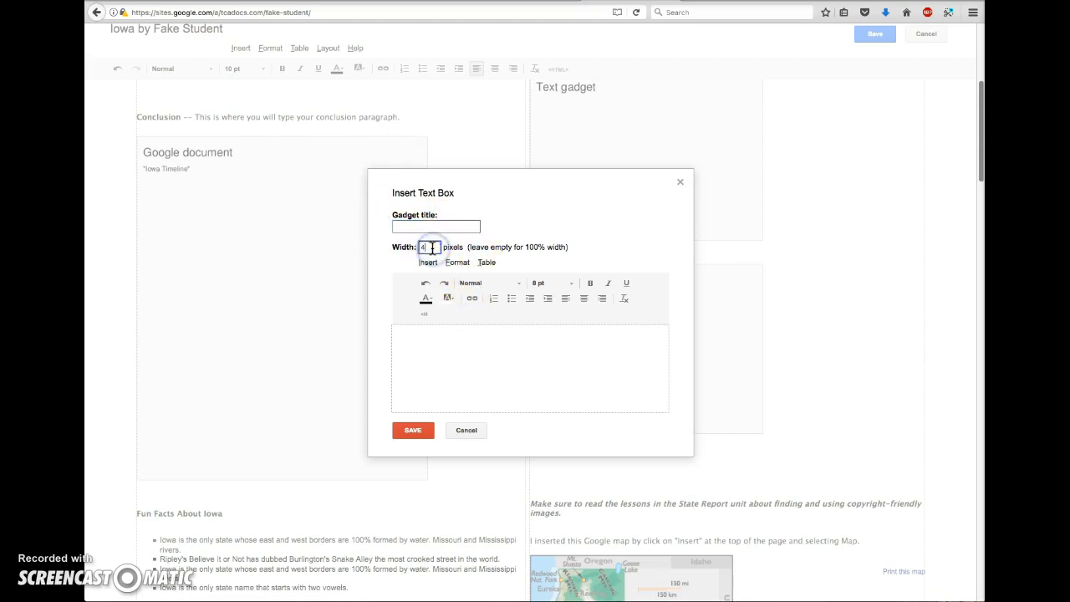
Add the Poweshiek image to the new text box by web address, using the copied Discovery Education image URL
click(428, 262)
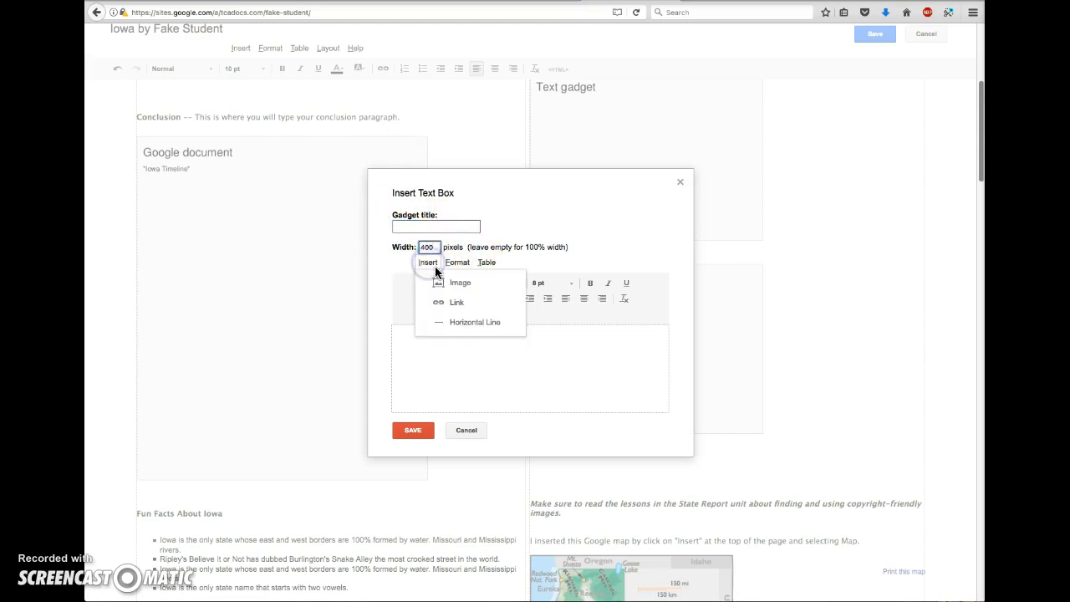
click(454, 285)
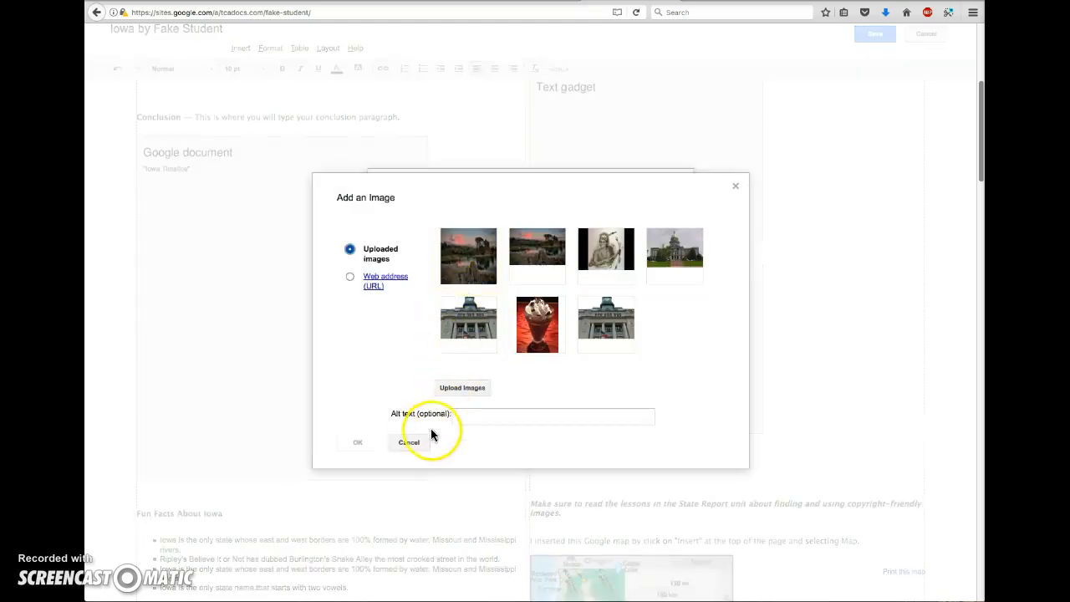
click(351, 278)
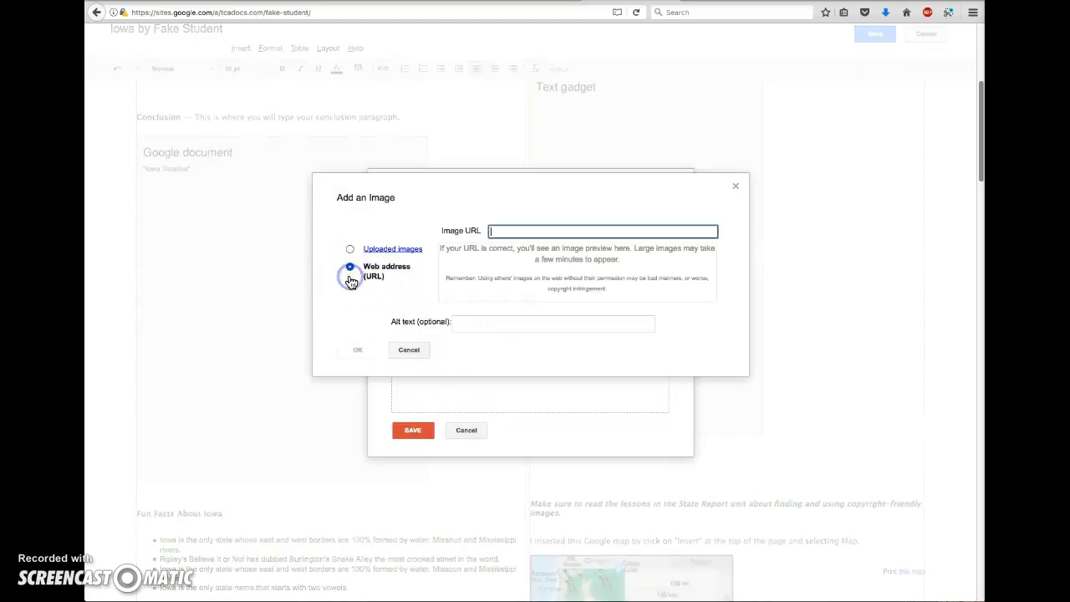
key(ctrl+v)
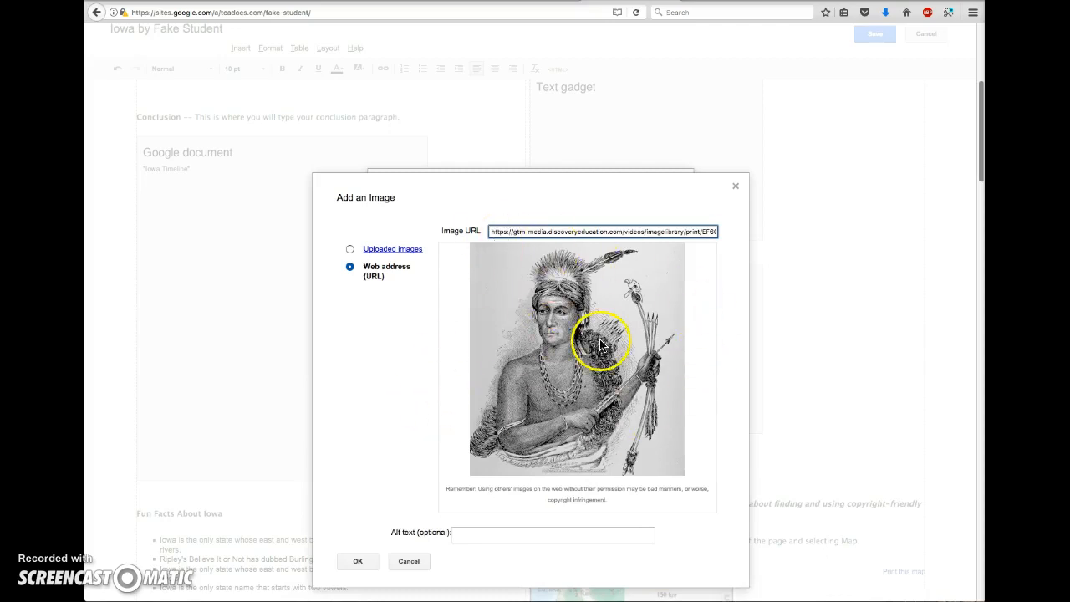
scroll(391, 376, down, 1)
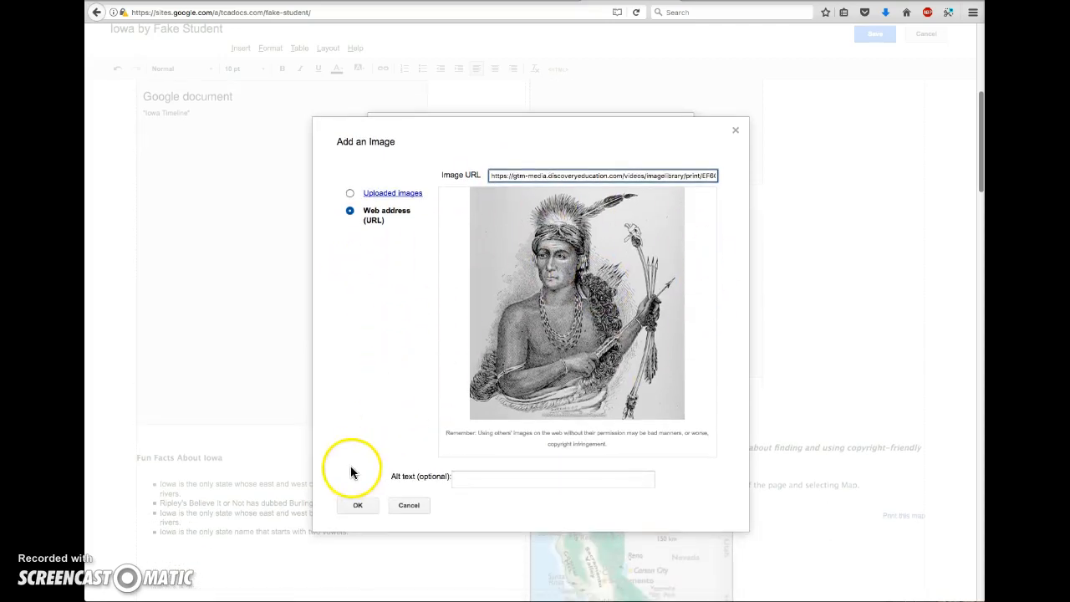
click(356, 506)
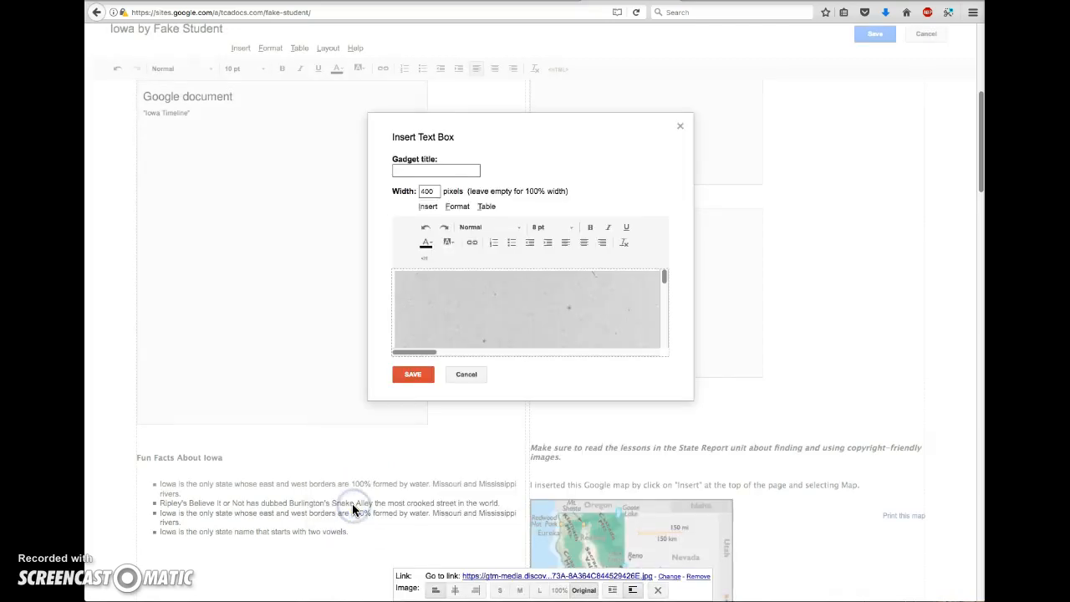
Select the oversized Poweshiek image in the text box and resize it, trying small before choosing medium
scroll(530, 315, down, 5)
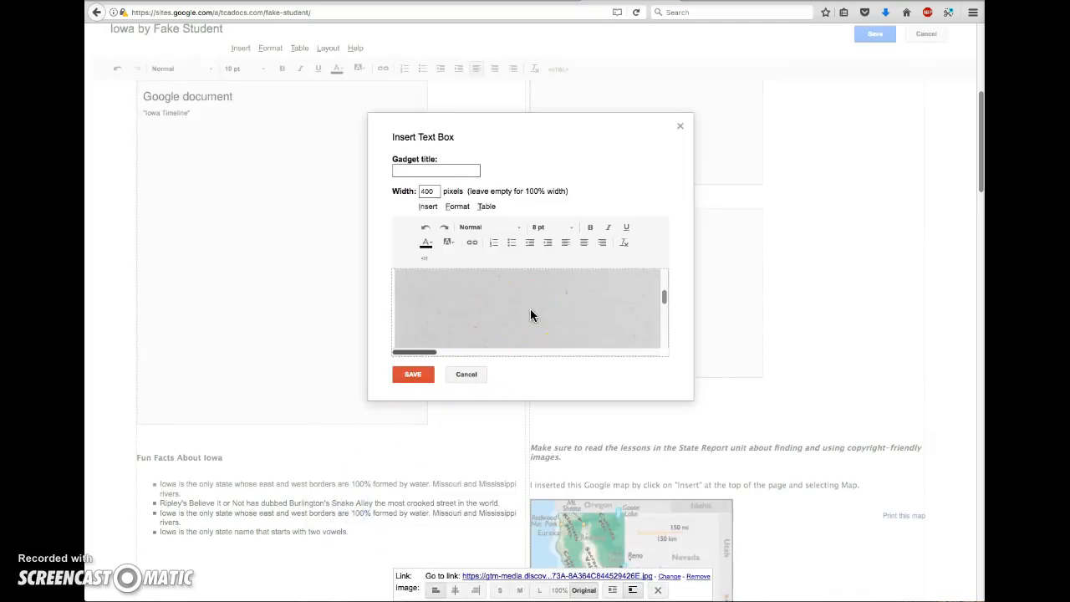
scroll(530, 310, down, 2)
scroll(499, 304, down, 5)
scroll(544, 313, down, 6)
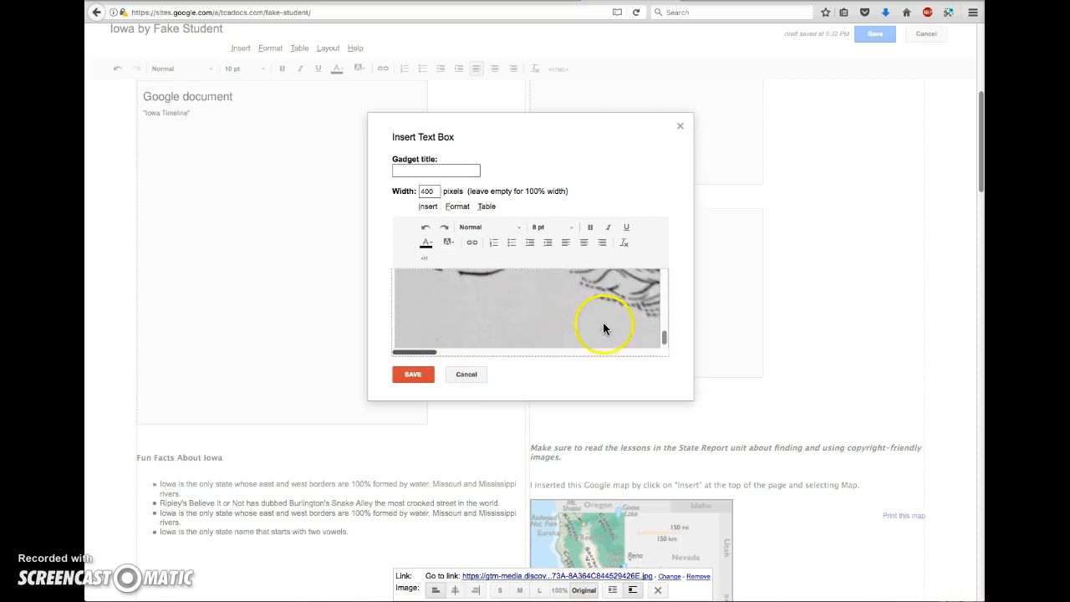
click(664, 341)
click(613, 333)
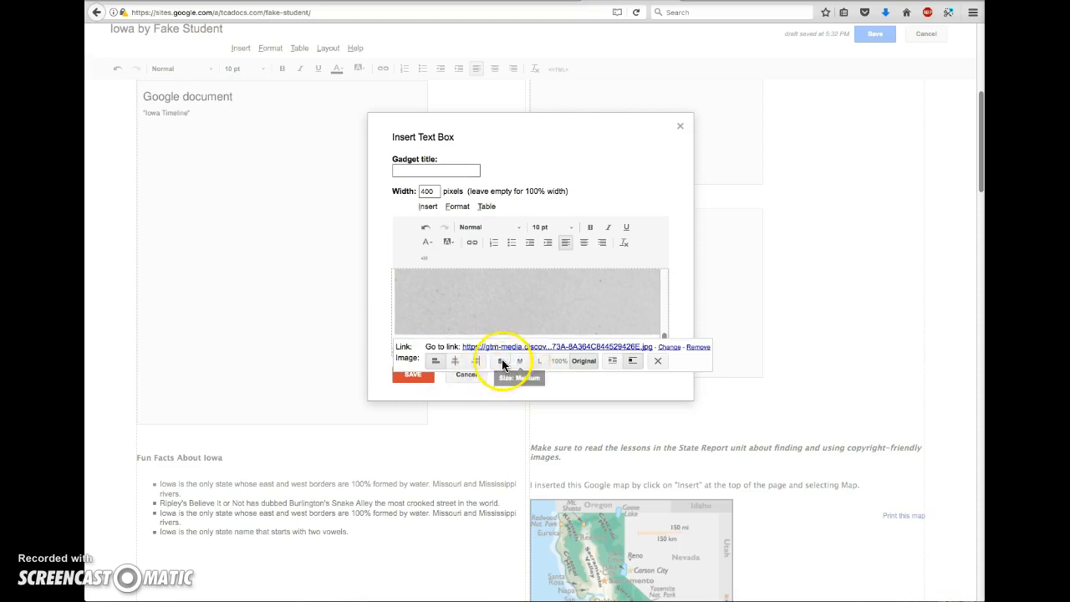
click(500, 360)
click(519, 369)
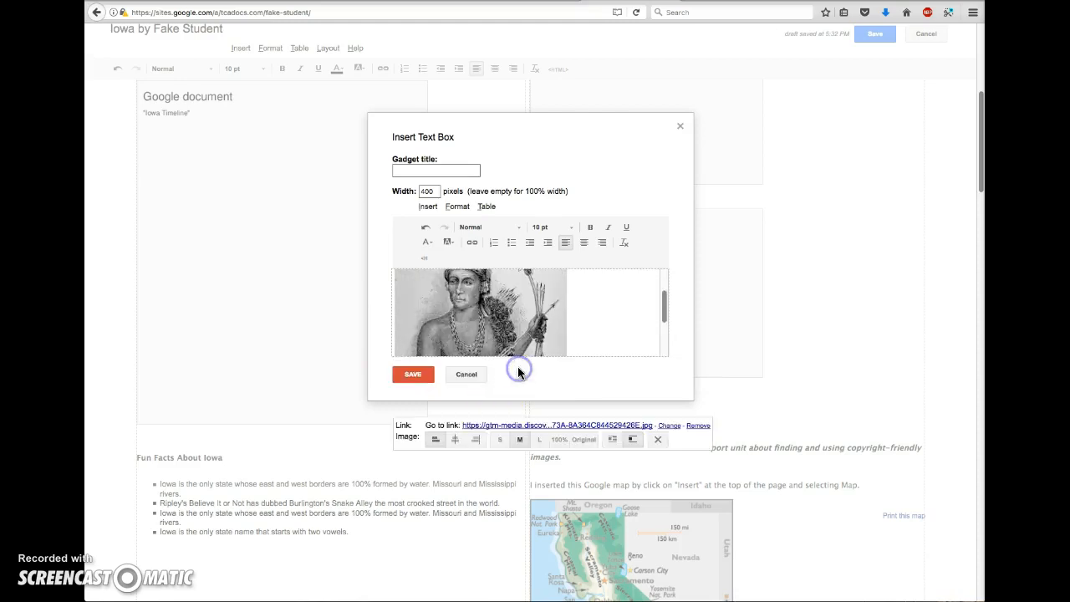
Center the Poweshiek image in the text box and place the text cursor on the line below it
scroll(543, 344, down, 3)
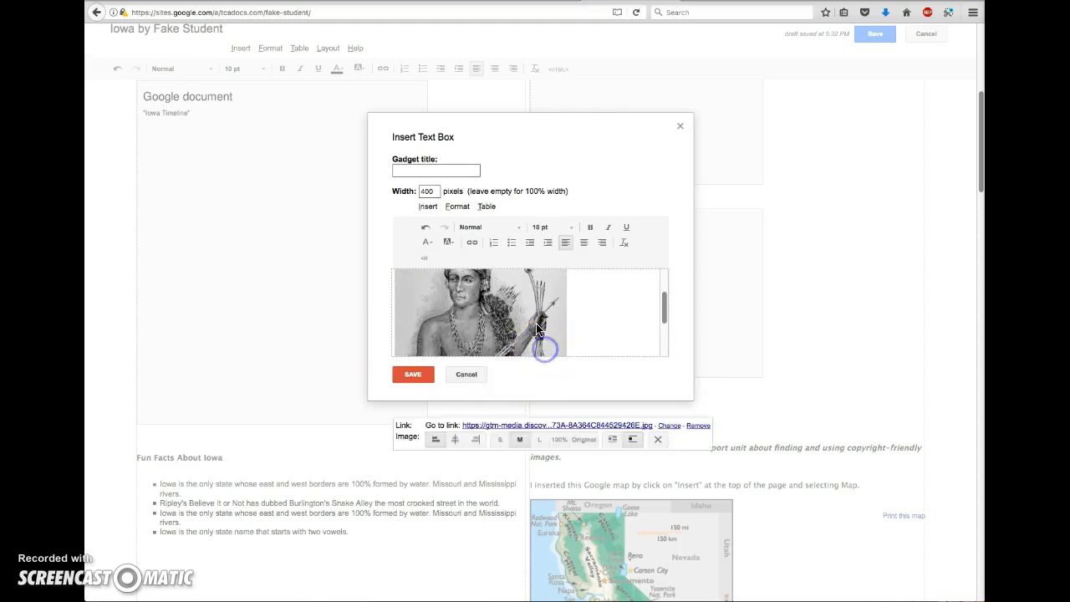
click(456, 440)
scroll(638, 301, down, 1)
click(630, 292)
click(571, 304)
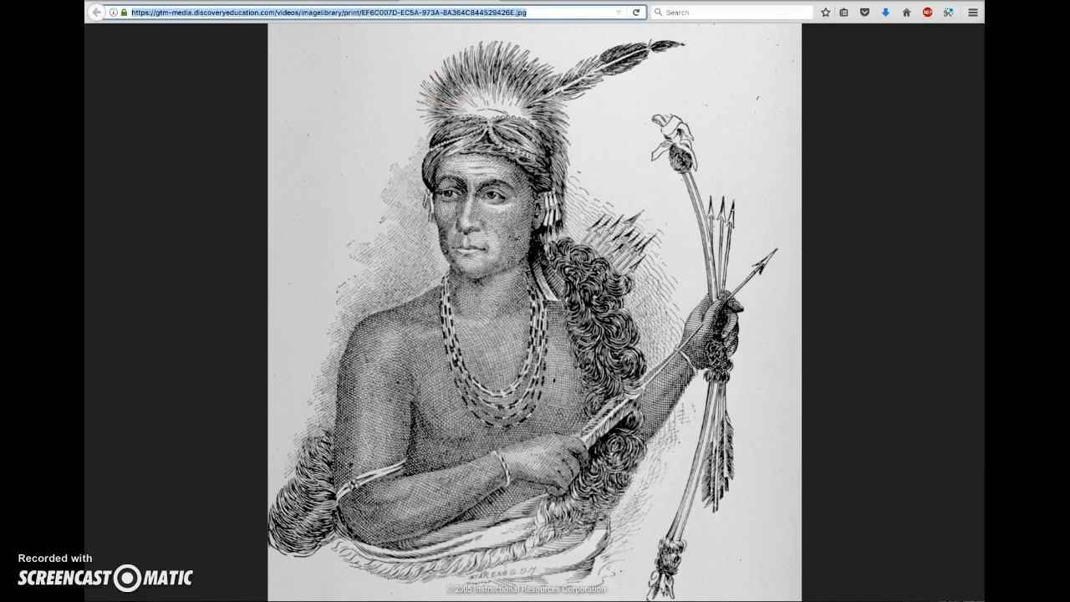
Copy the Poweshiek description under About this Image on the Discovery Education image page
click(269, 2)
scroll(670, 403, down, 3)
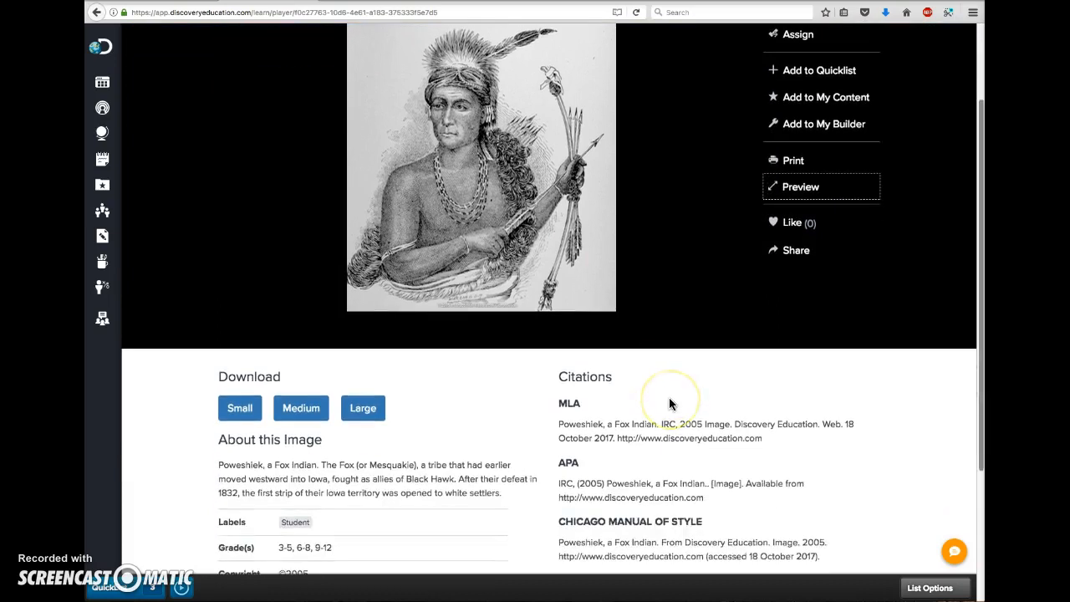
scroll(668, 397, down, 3)
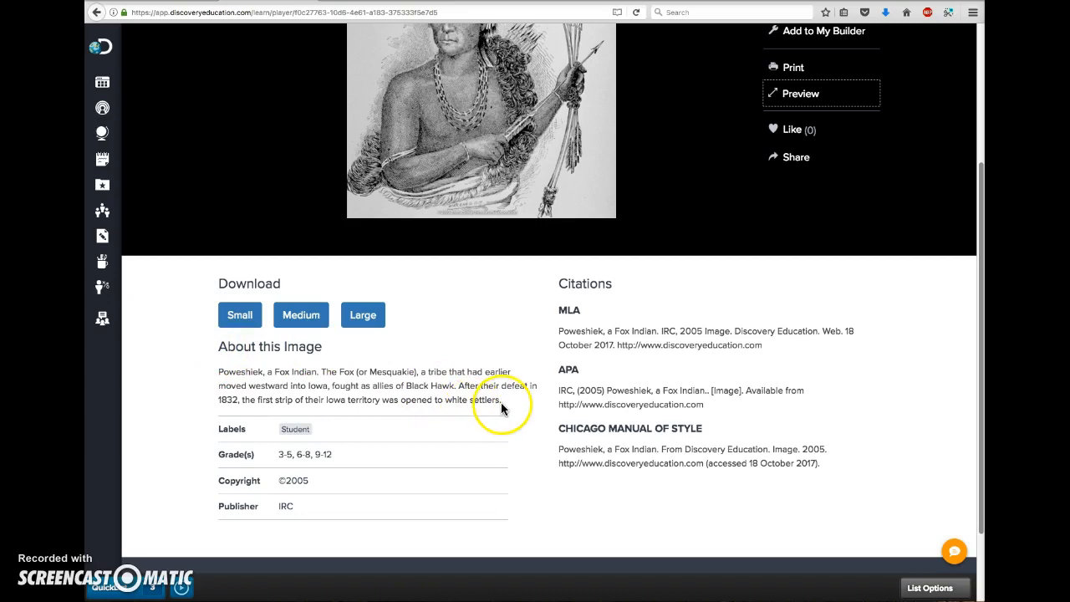
drag(505, 400, 209, 370)
key(ctrl+c)
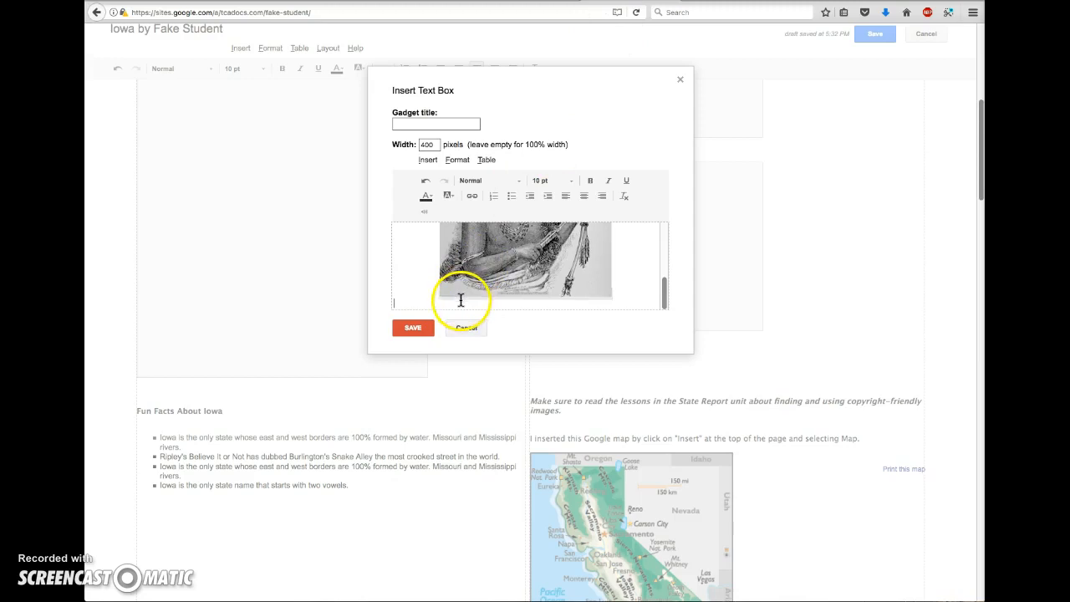
Paste the copied description below the Poweshiek image in the text box and center it
click(455, 304)
key(ctrl+v)
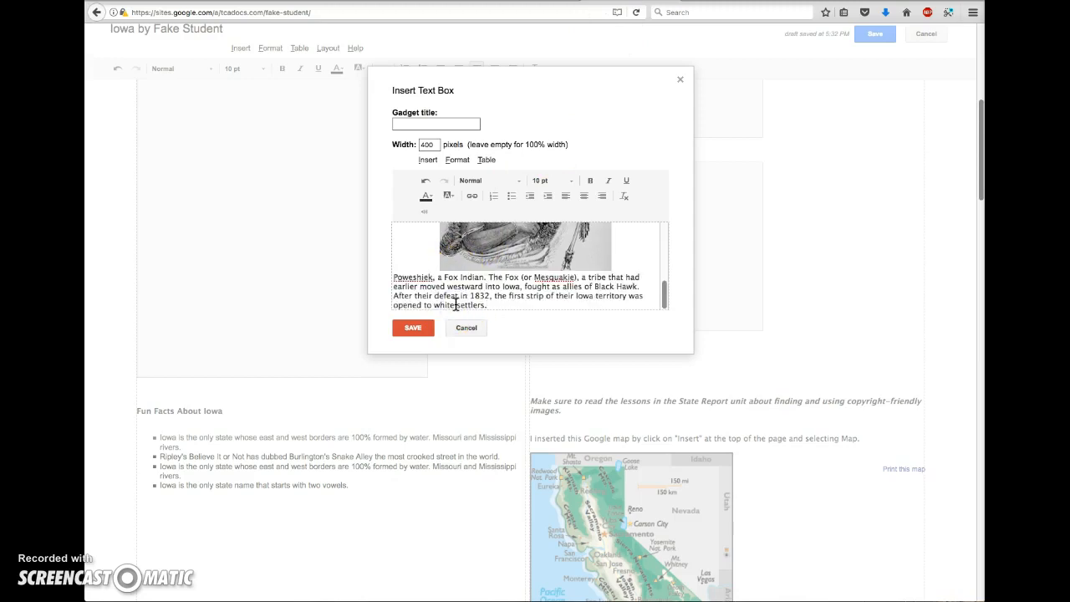
key(ctrl+e)
click(587, 291)
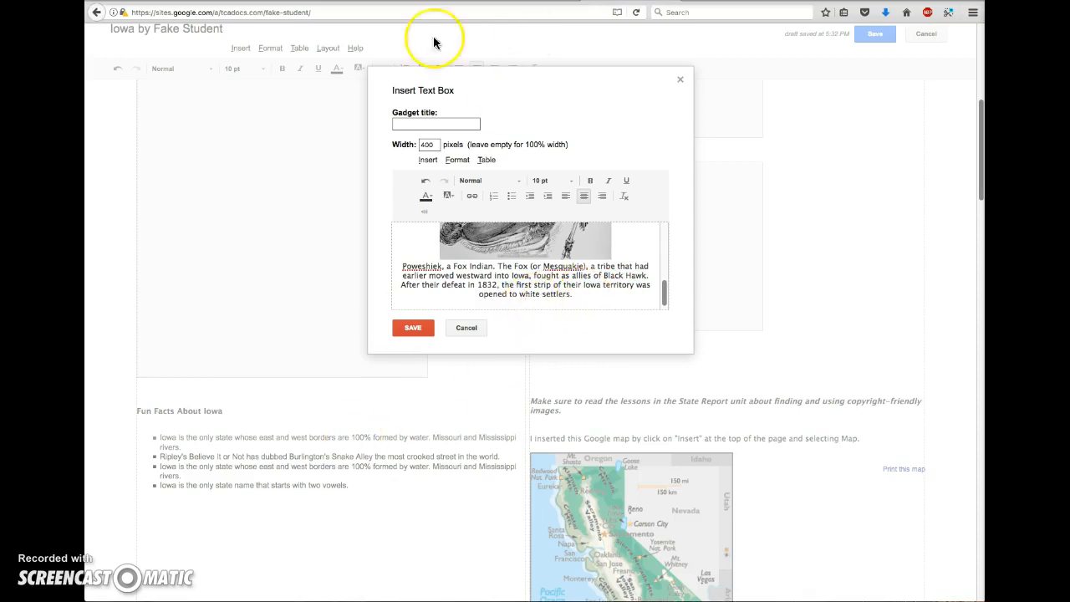
Copy the MLA citation for the Poweshiek image from the Discovery Education page
click(368, 1)
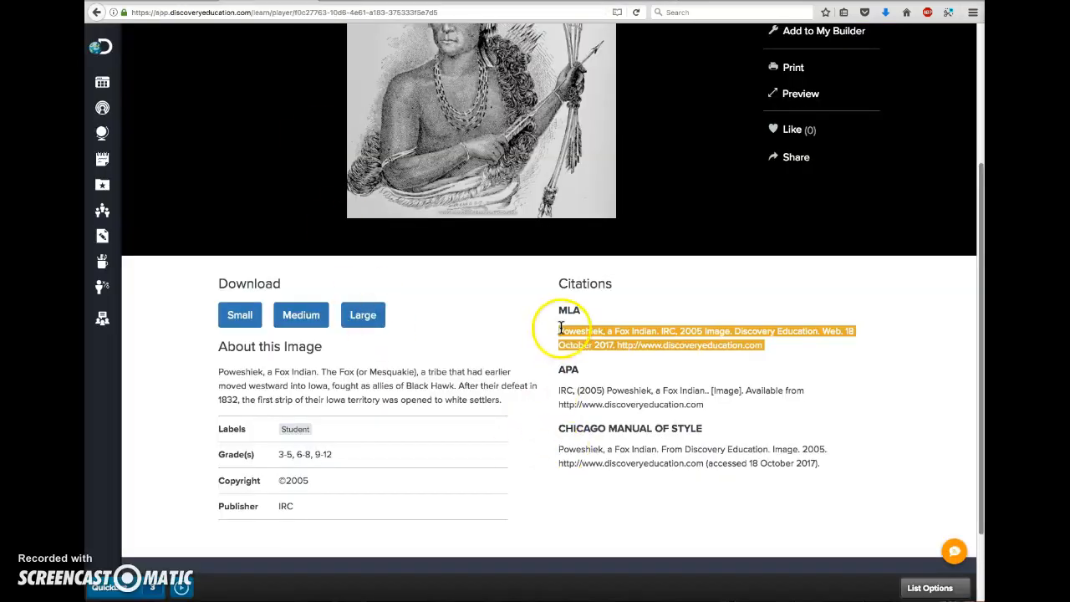
click(708, 285)
drag(771, 344, 554, 332)
key(ctrl+c)
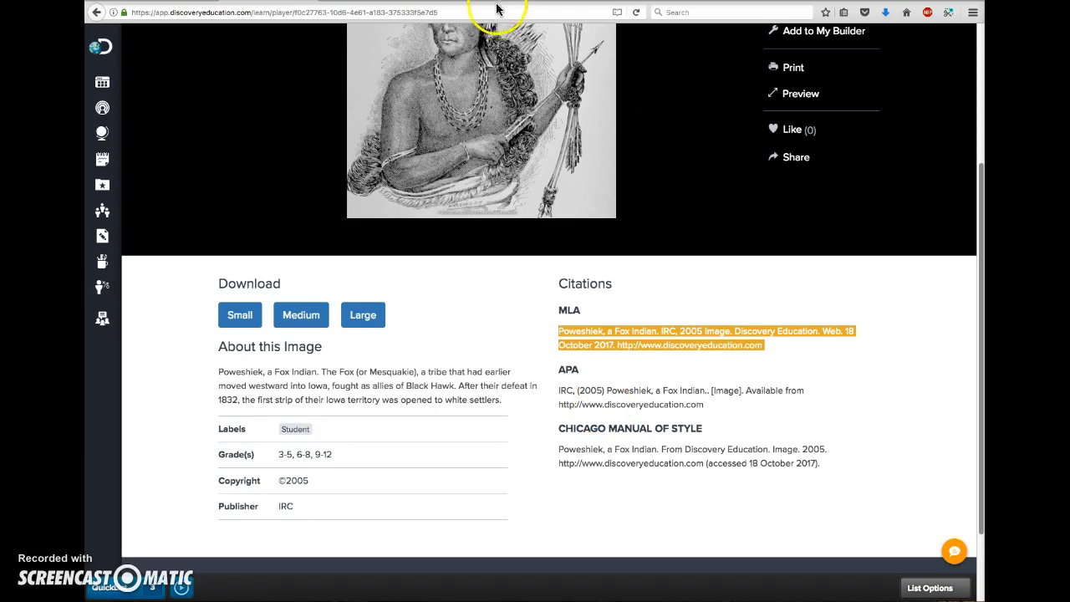
Paste the MLA citation below the description in the text box and delete its repeated opening title, "Poweshiek, a Fox Indian."
key(ctrl+Tab)
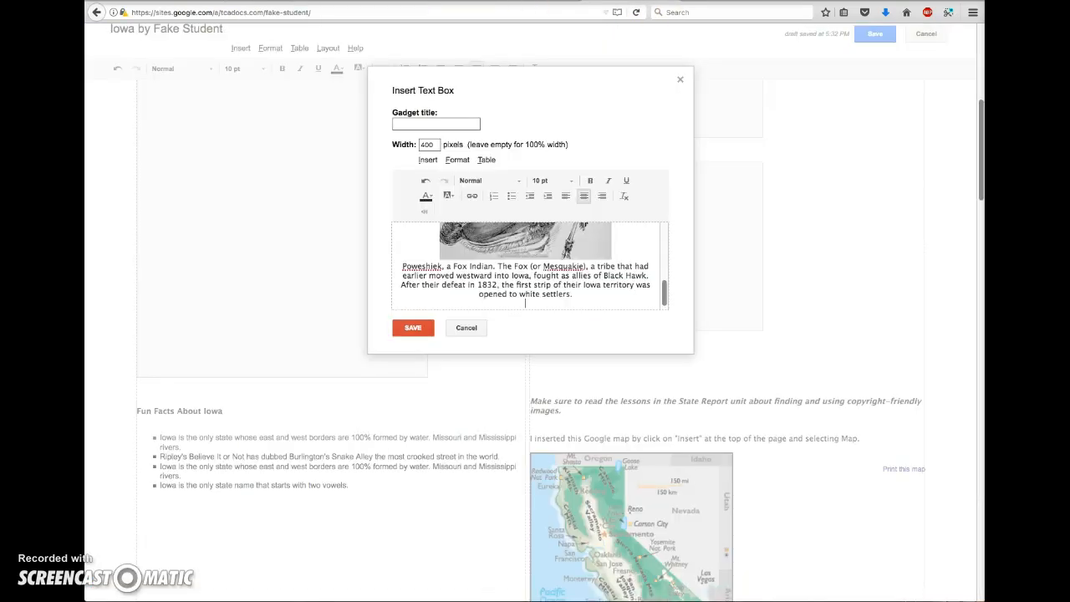
click(528, 301)
key(ctrl+v)
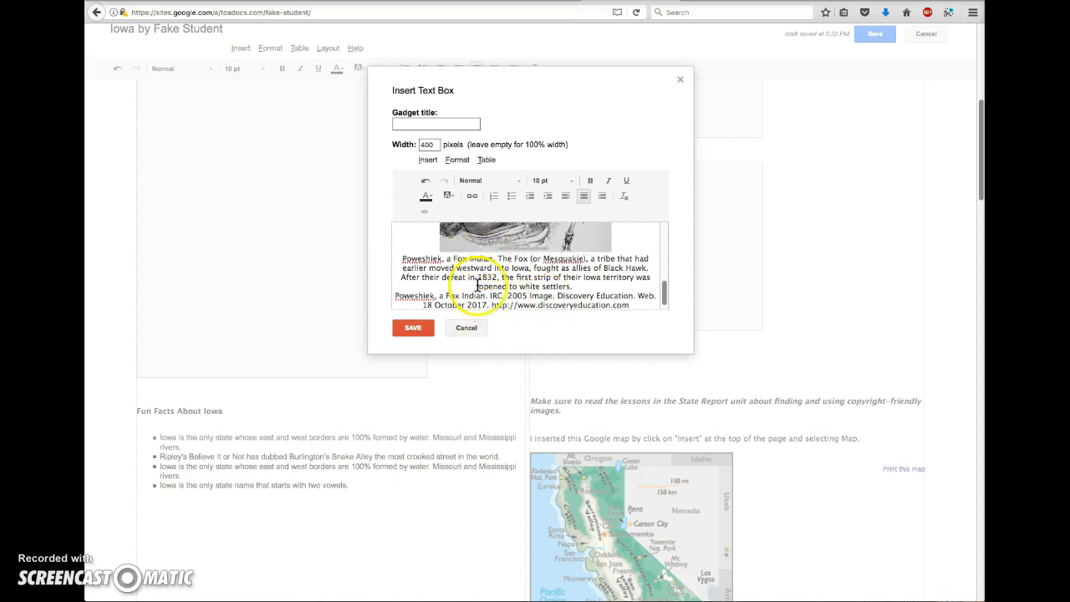
drag(491, 297, 397, 296)
key(BackSpace)
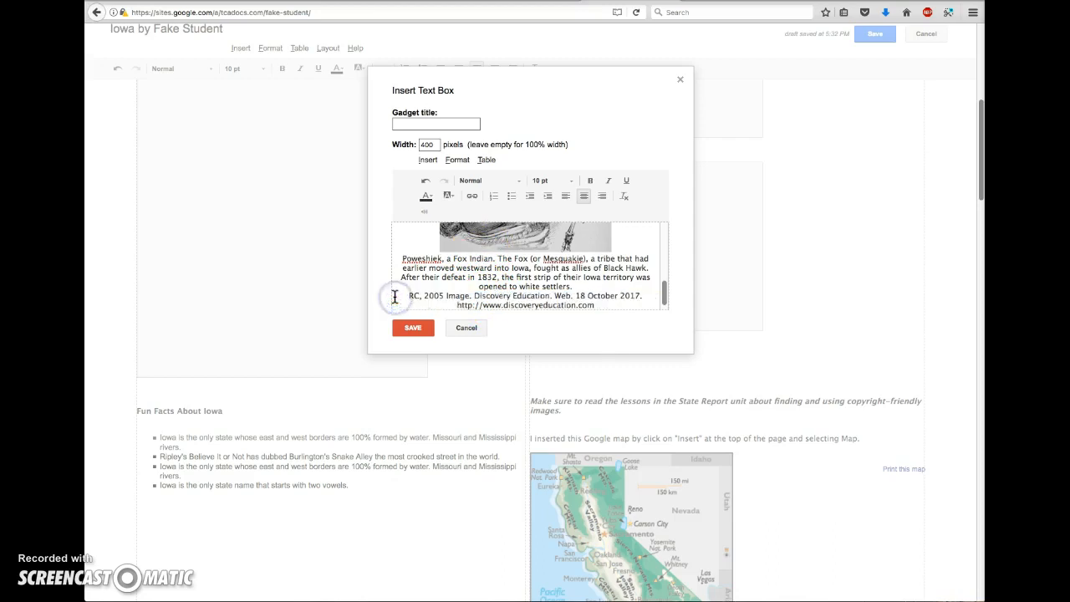
Save the Poweshiek text box and save the changes to the Iowa page
click(410, 327)
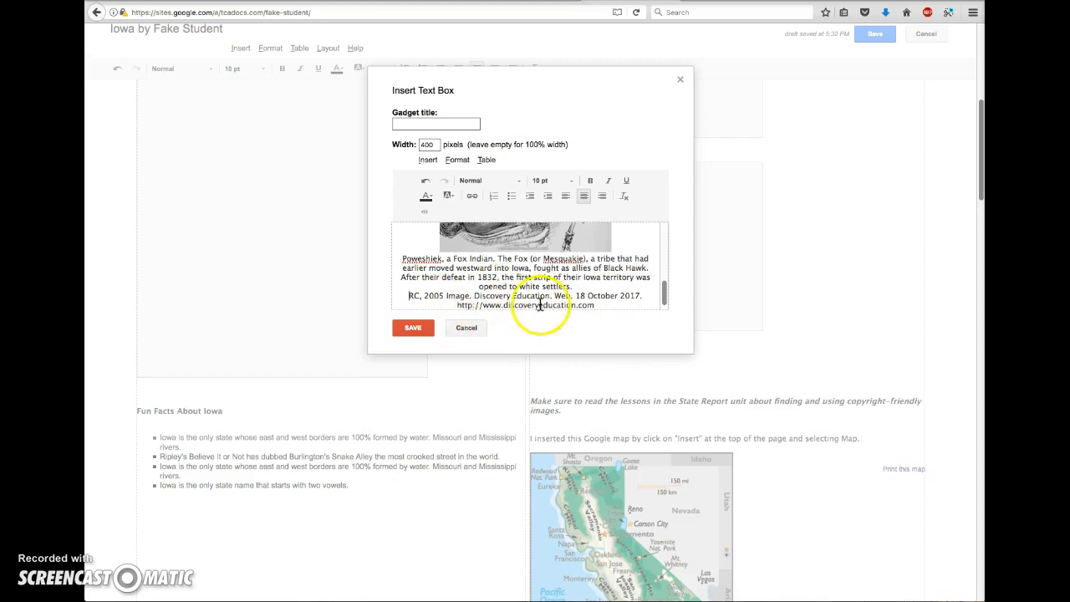
click(417, 331)
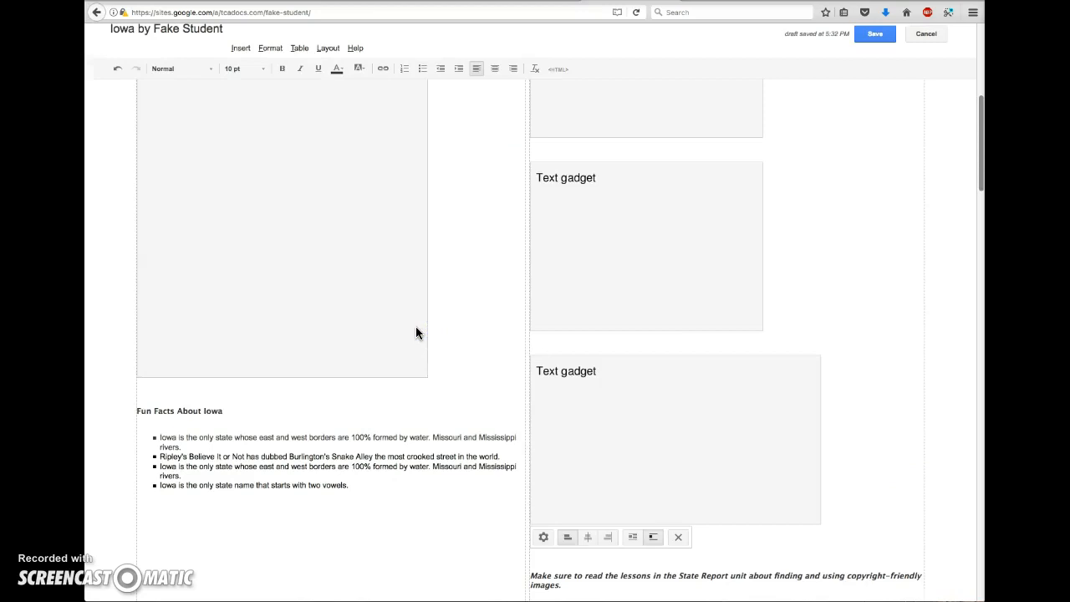
scroll(850, 146, up, 5)
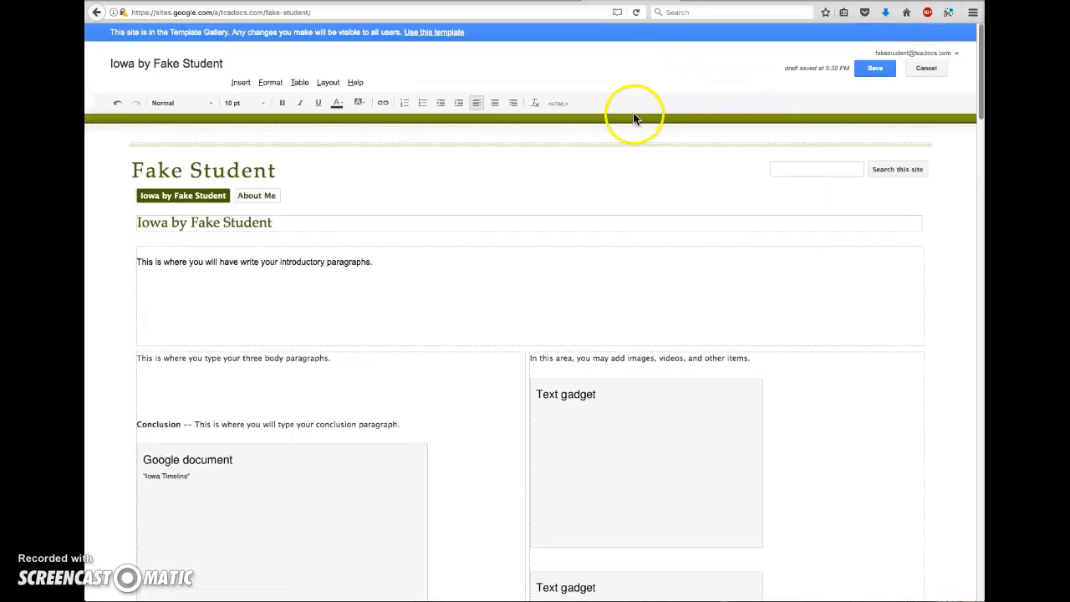
click(885, 71)
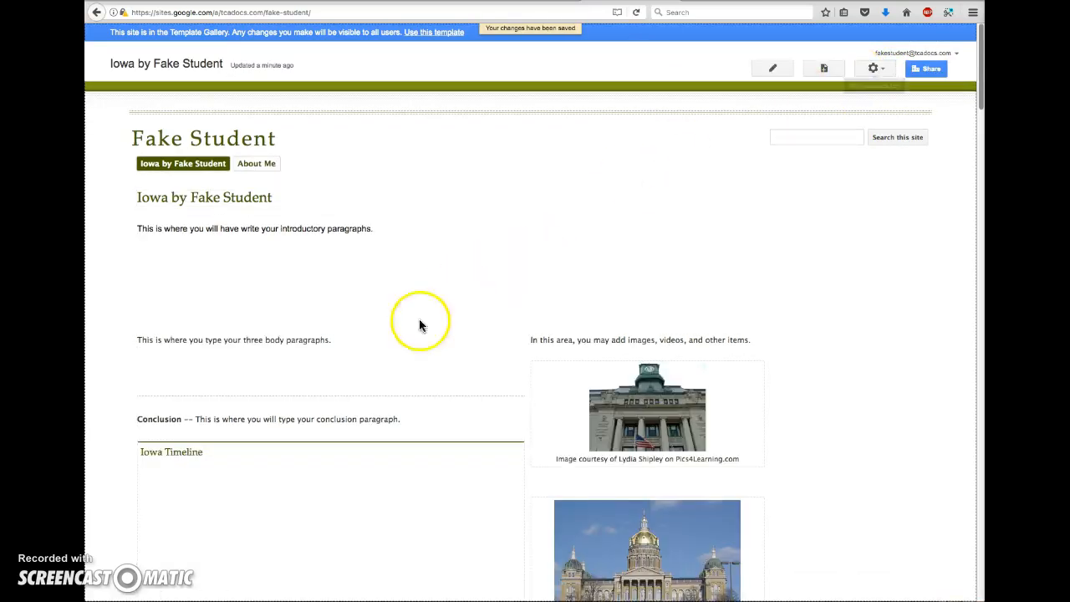
Review the three captioned image text boxes on the saved Iowa page
scroll(886, 547, down, 8)
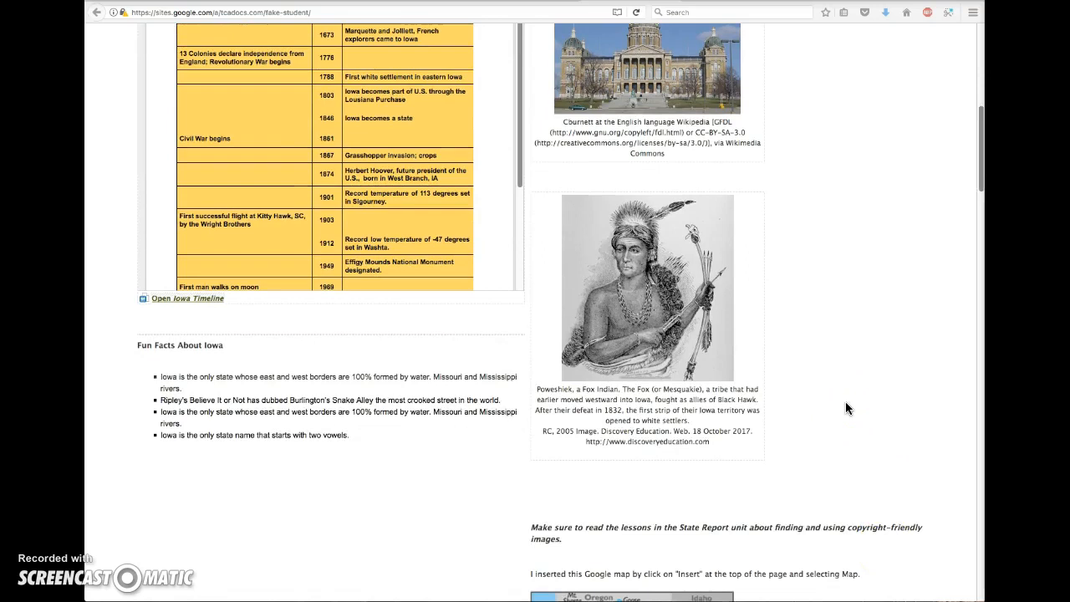
scroll(846, 403, up, 4)
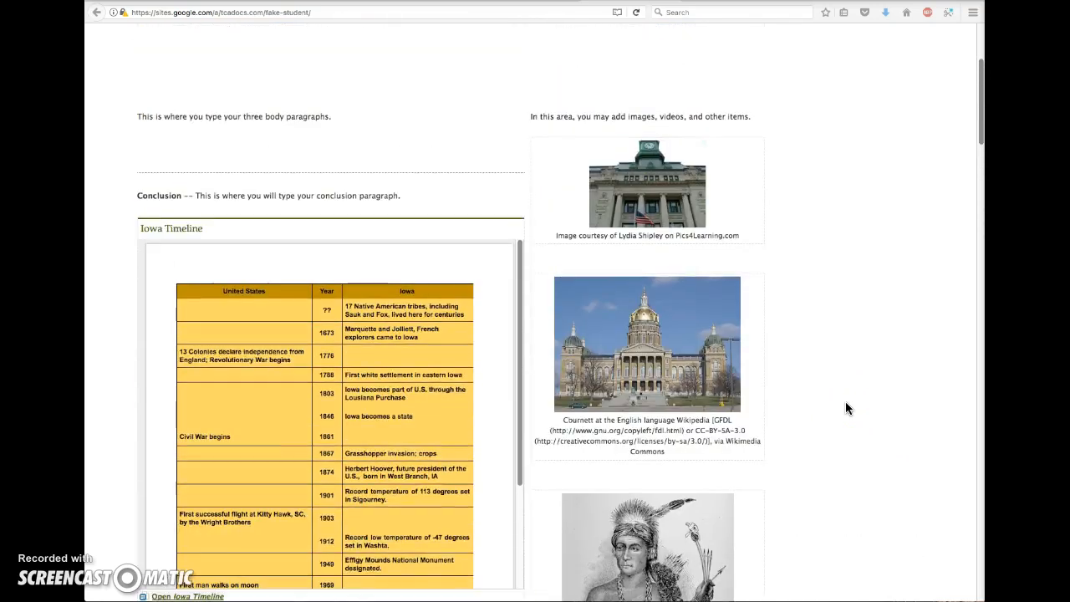
scroll(845, 403, up, 1)
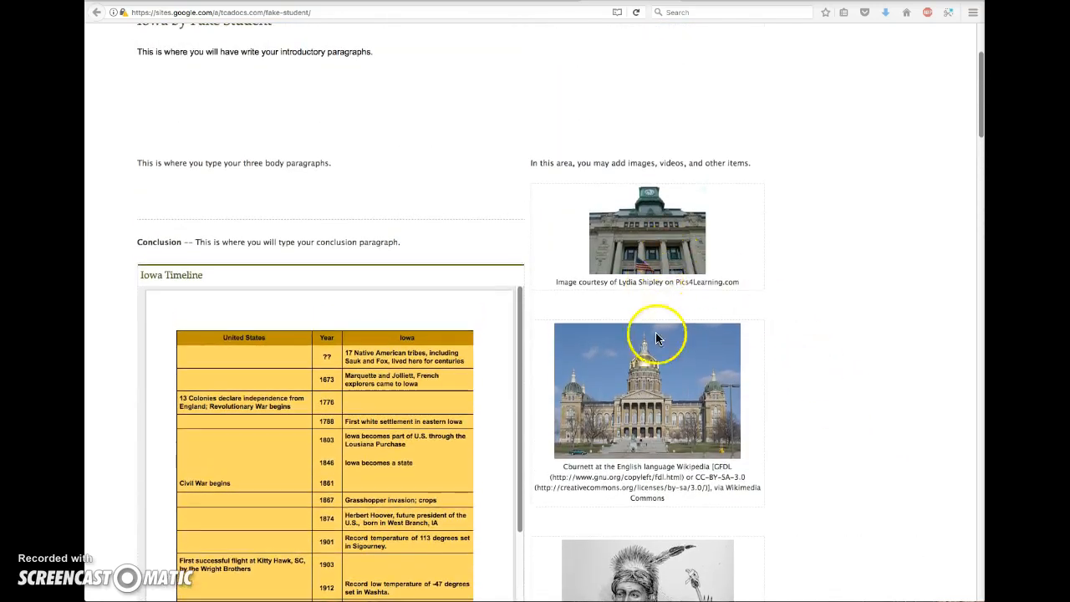
scroll(711, 507, down, 3)
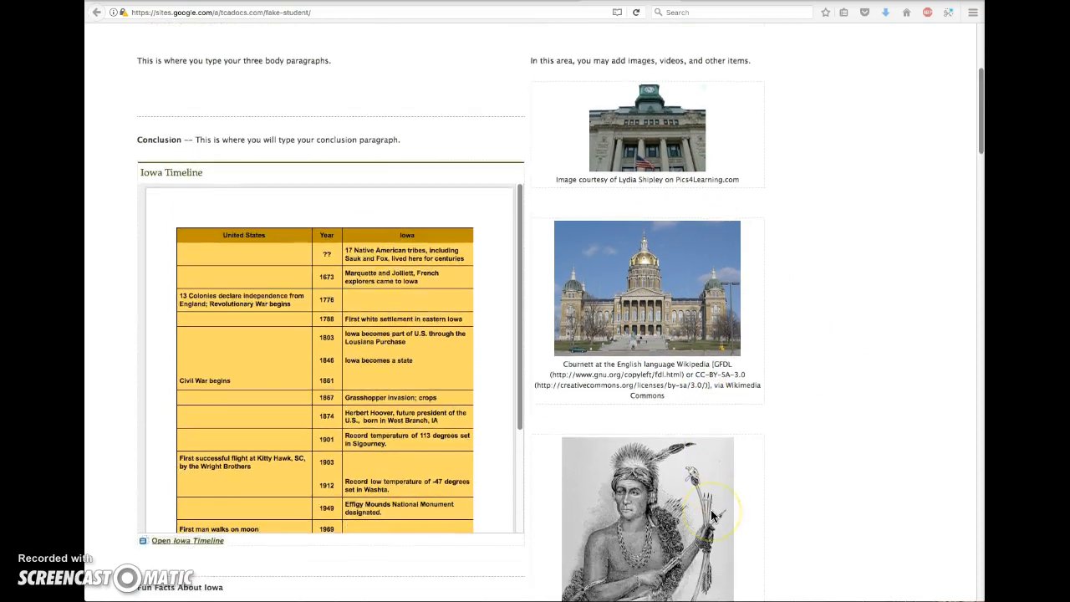
scroll(711, 516, down, 3)
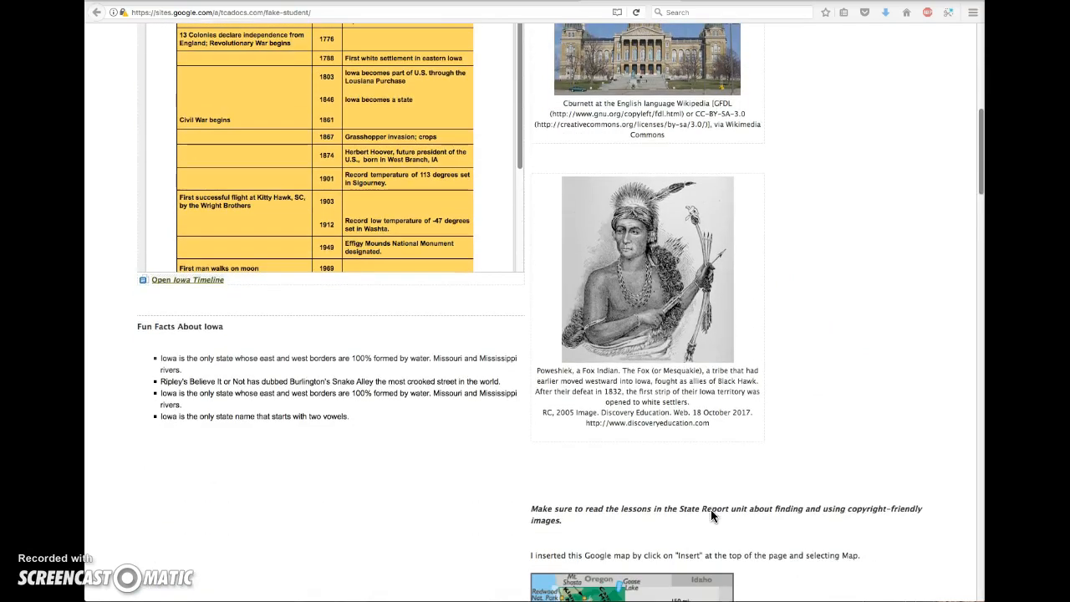
scroll(711, 515, up, 10)
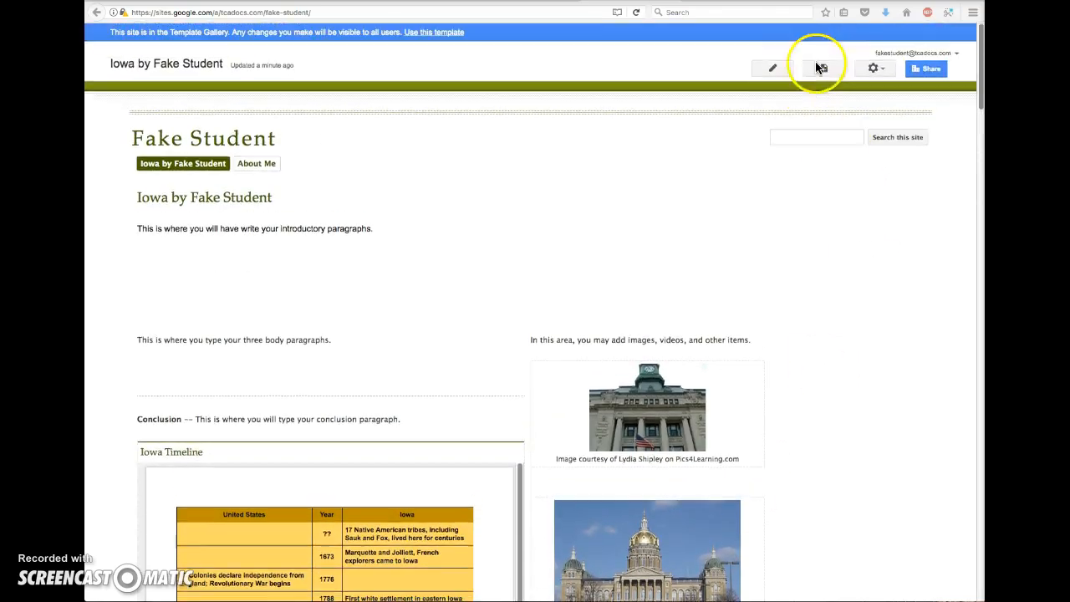
Open the Iowa page for editing again and open the properties of the first text gadget
click(772, 69)
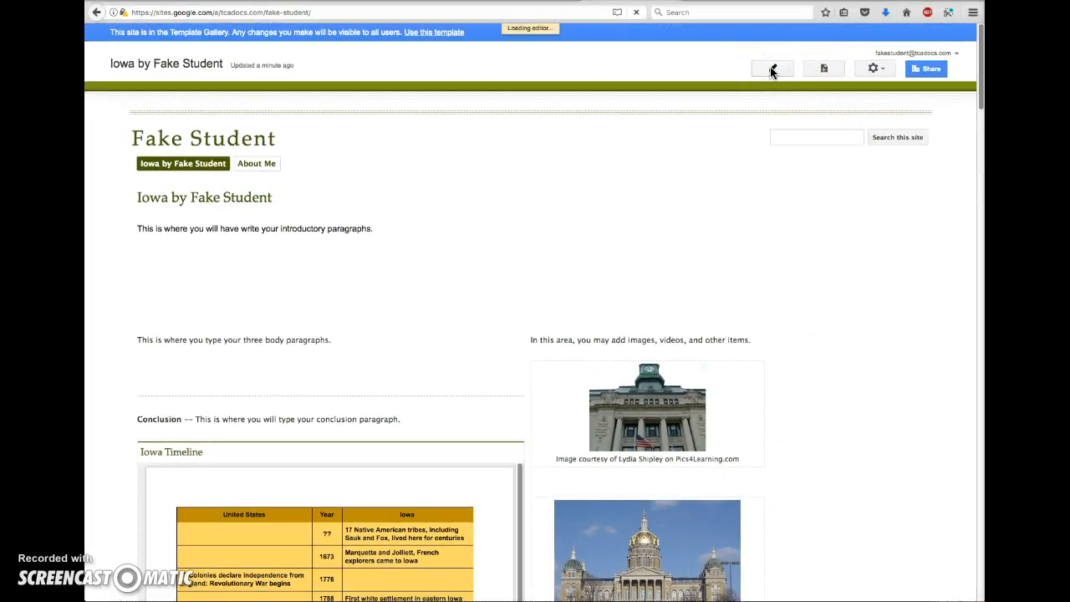
scroll(873, 414, down, 1)
click(621, 448)
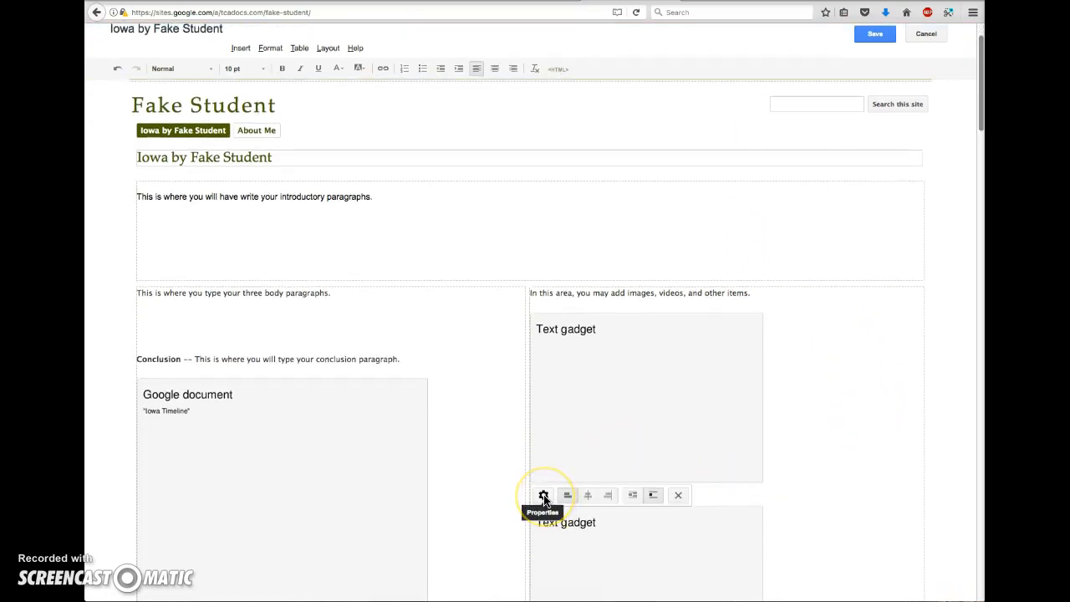
click(544, 497)
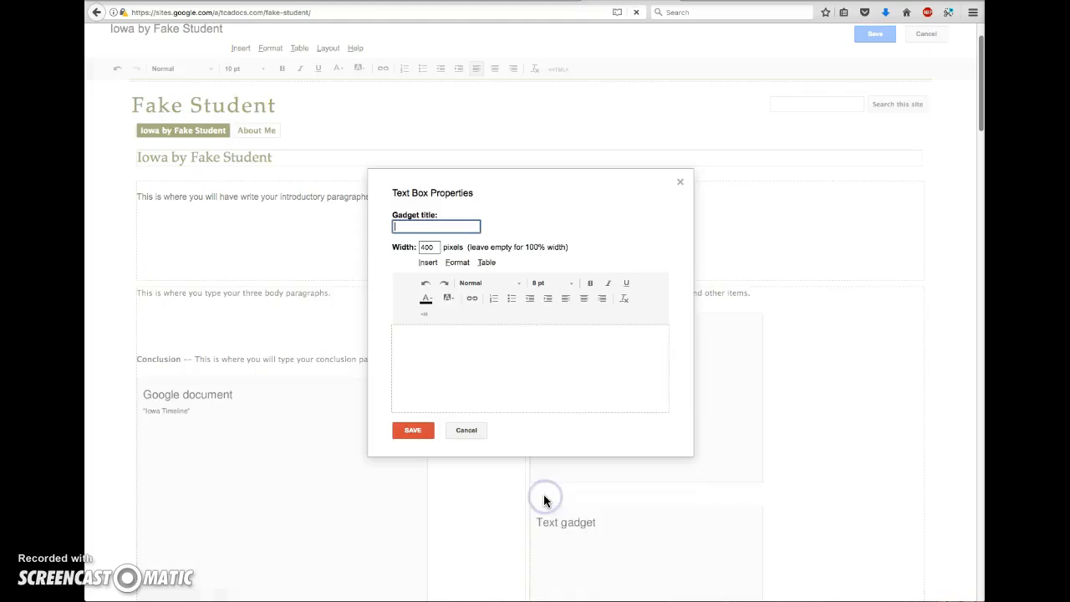